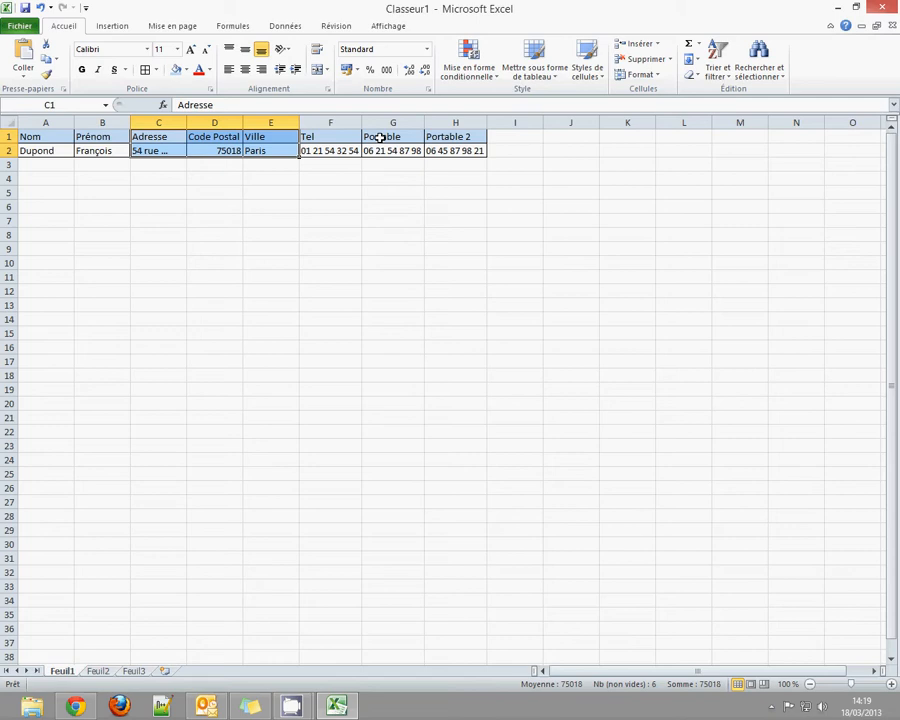
pyautogui.moveTo(380, 138); pyautogui.dragTo(430, 155)
pyautogui.click(331, 205)
pyautogui.click(515, 137)
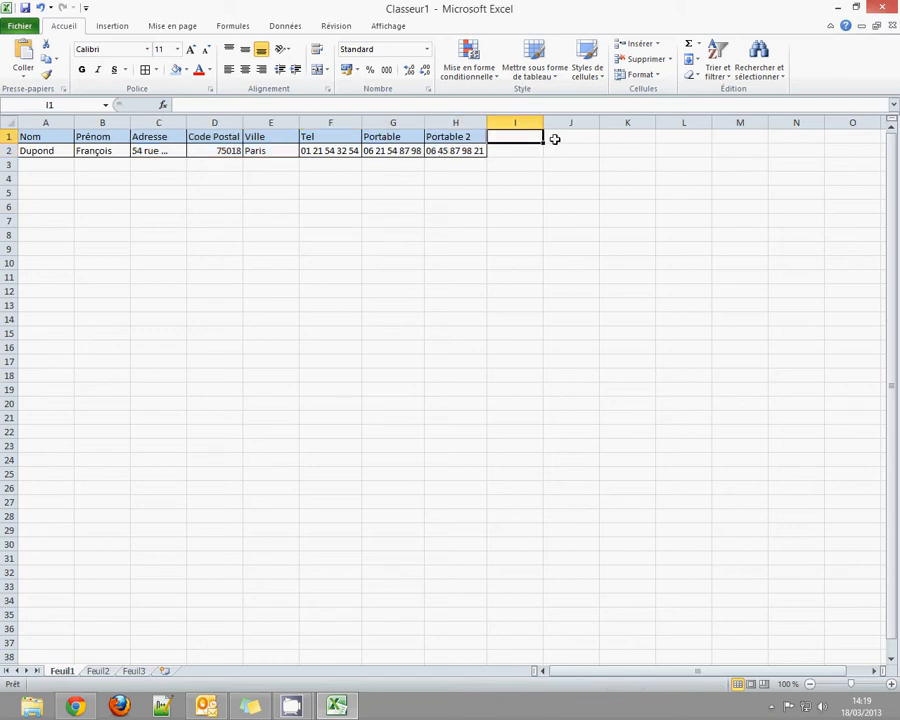
pyautogui.click(627, 140)
pyautogui.click(669, 136)
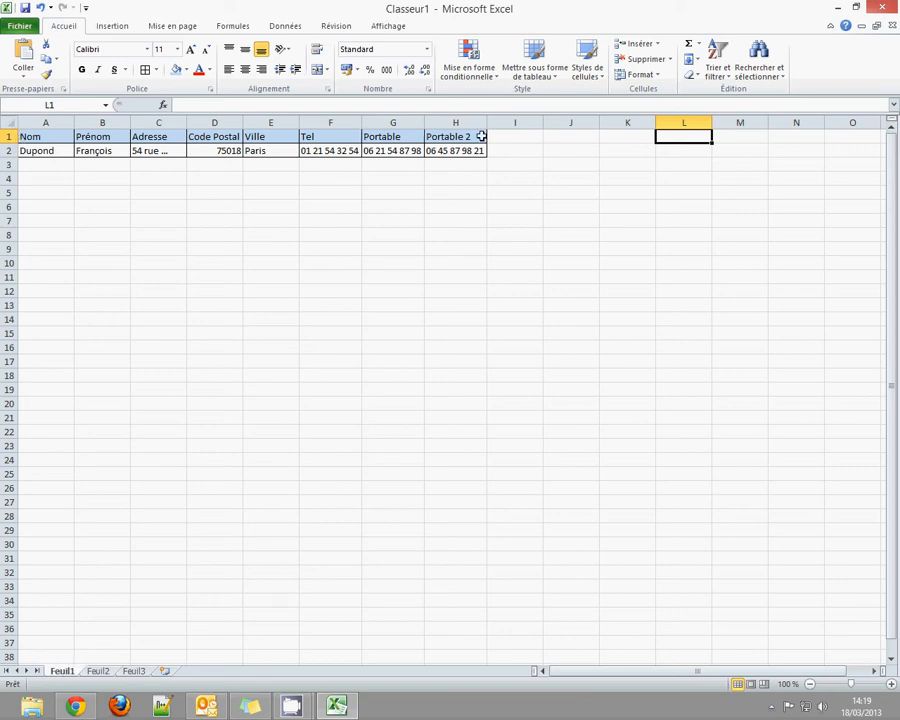
# Rename the Feuil1 sheet to "clients"
pyautogui.doubleClick(62, 671)
pyautogui.write('clients')
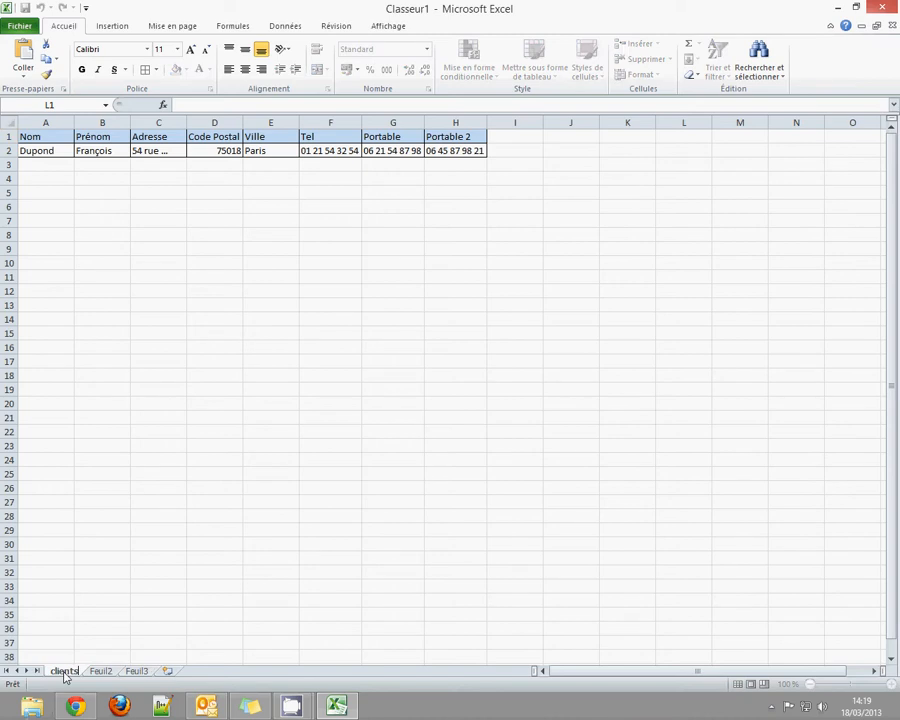
pyautogui.press('Return')
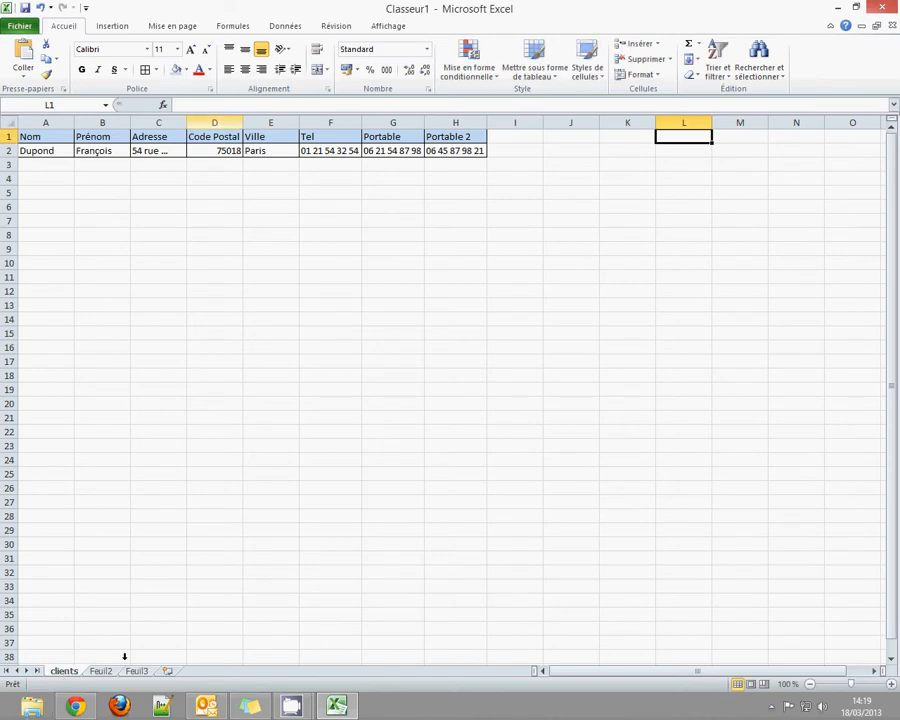
# Rename the Feuil2 sheet to "adresse"
pyautogui.click(105, 672)
pyautogui.doubleClick(103, 671)
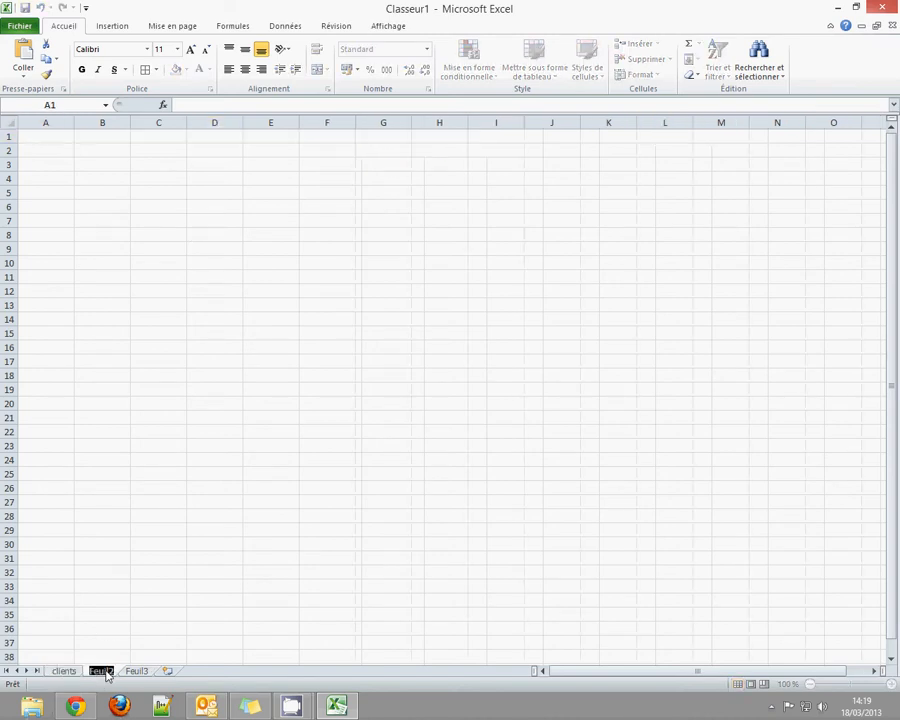
pyautogui.write('adresse')
pyautogui.press('Return')
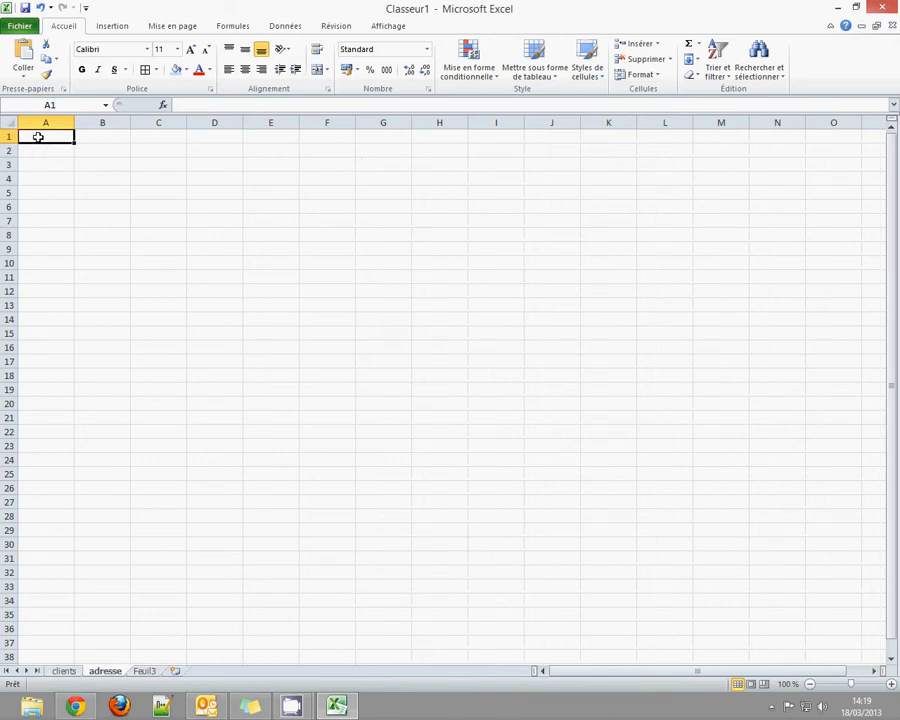
# Enter the headers Nom, Adresse, Code Postal and Ville in A1:D1 of the adresse sheet and slightly widen the Code Postal column
pyautogui.write('Nom')
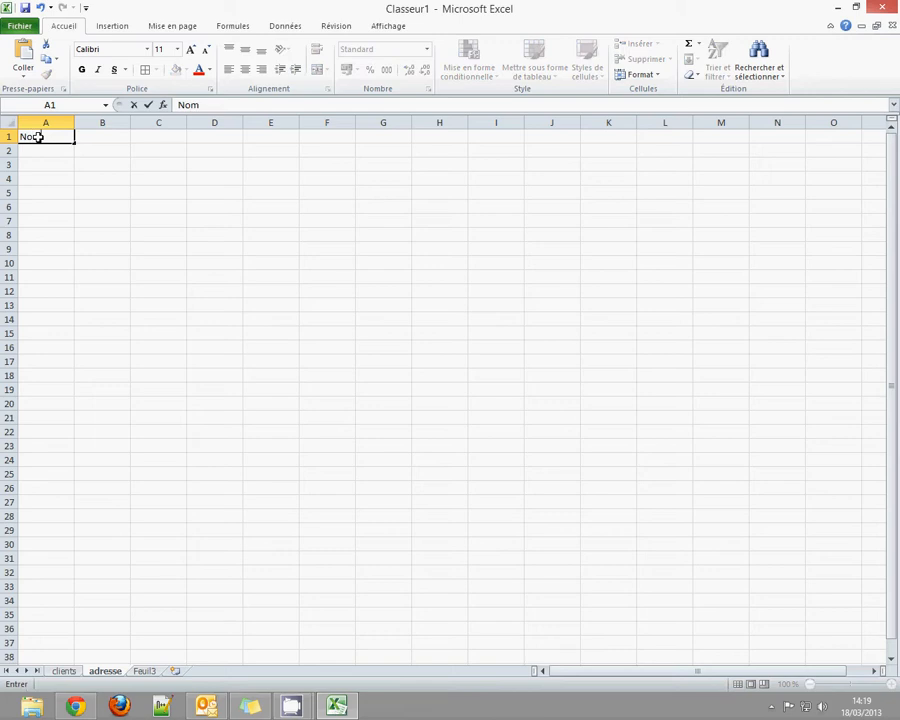
pyautogui.click(110, 133)
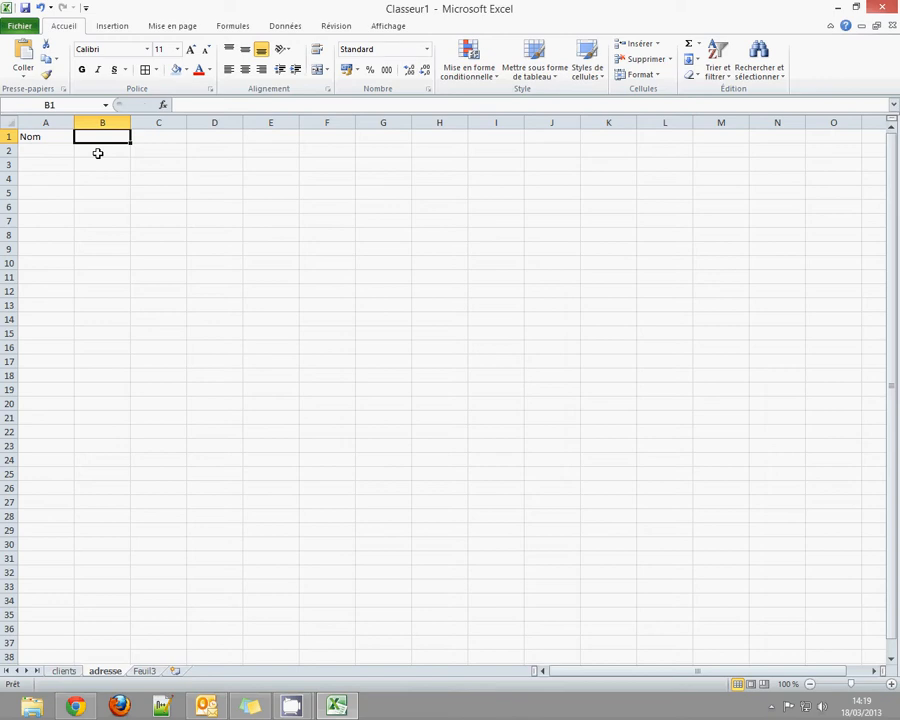
pyautogui.write('Adre')
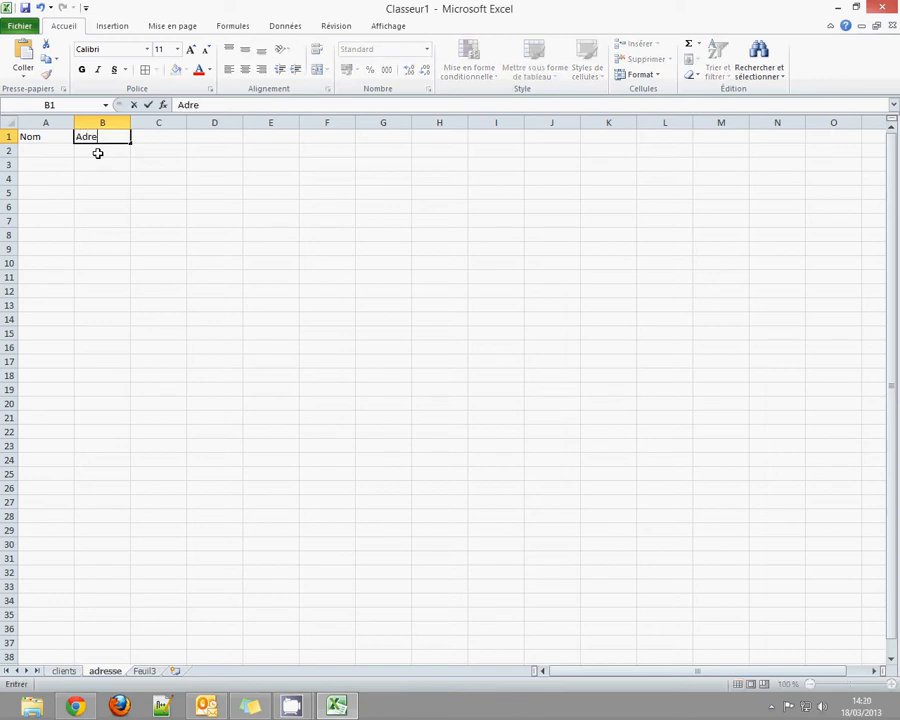
pyautogui.write('sse')
pyautogui.click(162, 141)
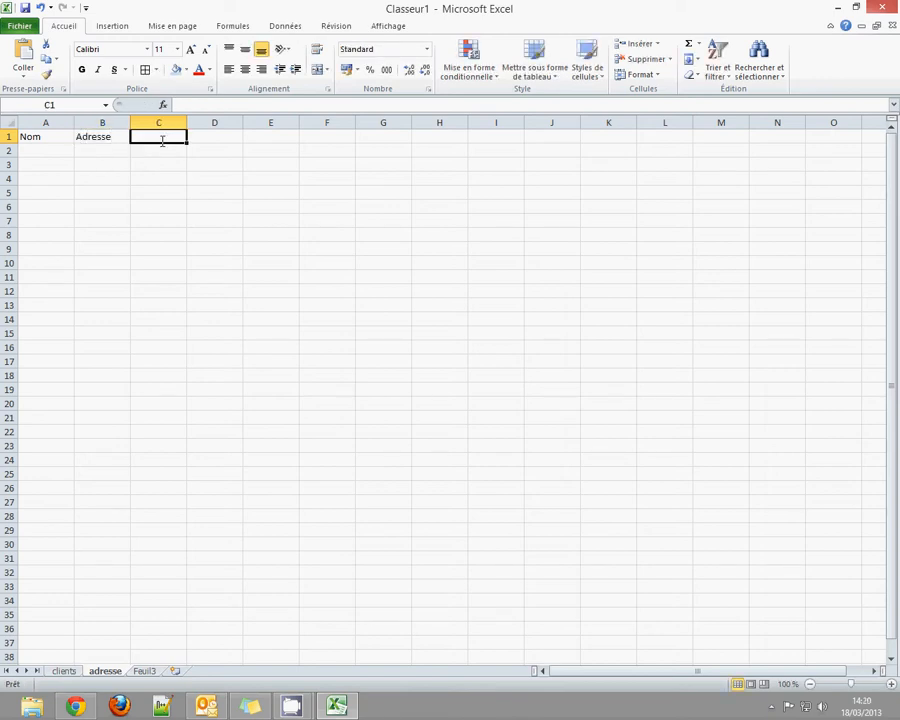
pyautogui.write('Code')
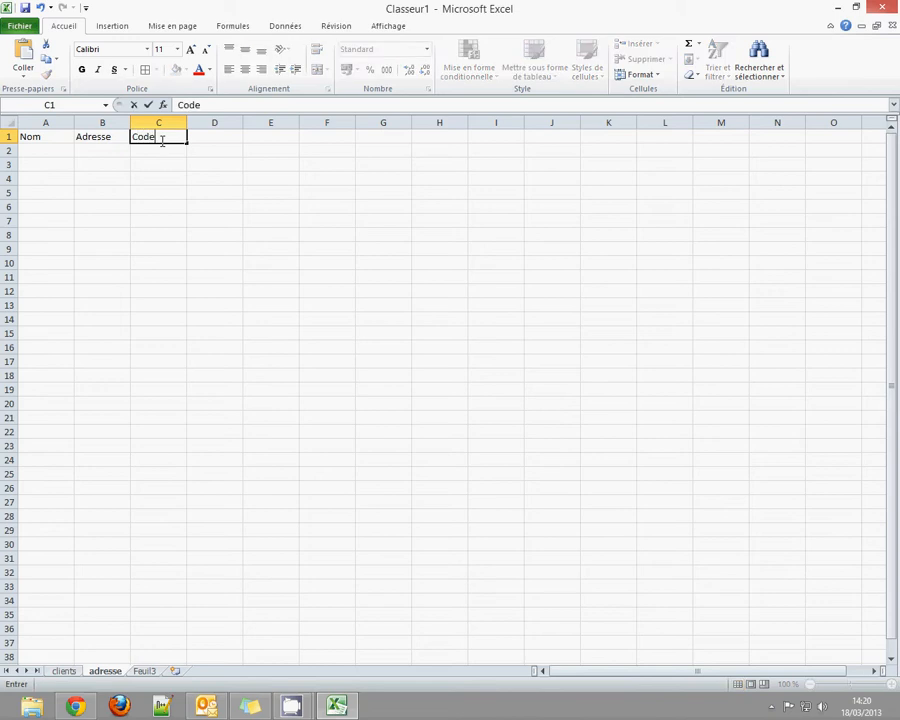
pyautogui.write(' Postal')
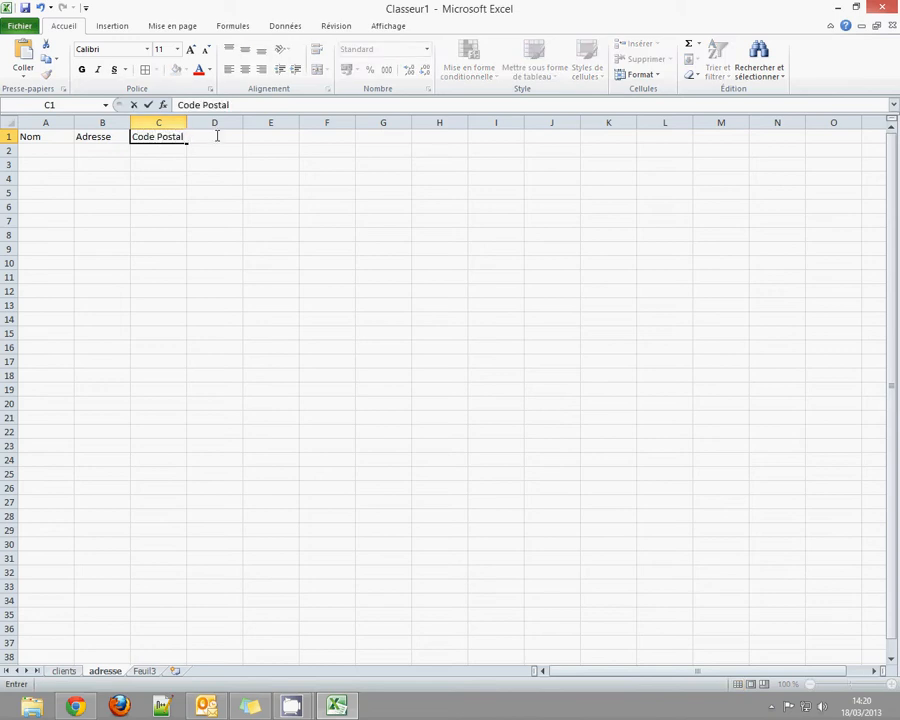
pyautogui.click(221, 137)
pyautogui.write('Ville')
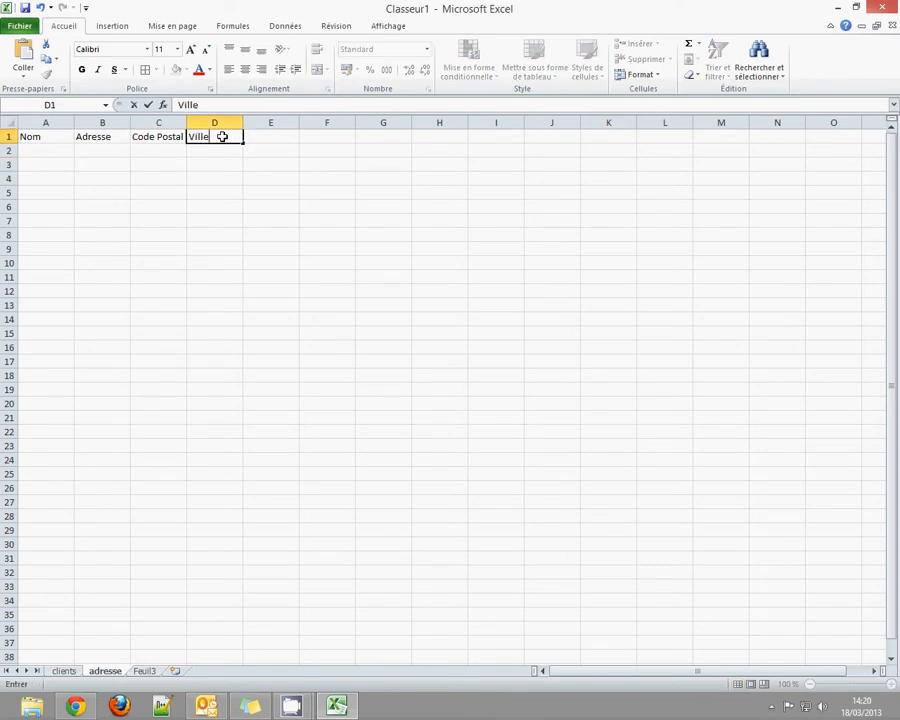
pyautogui.click(201, 193)
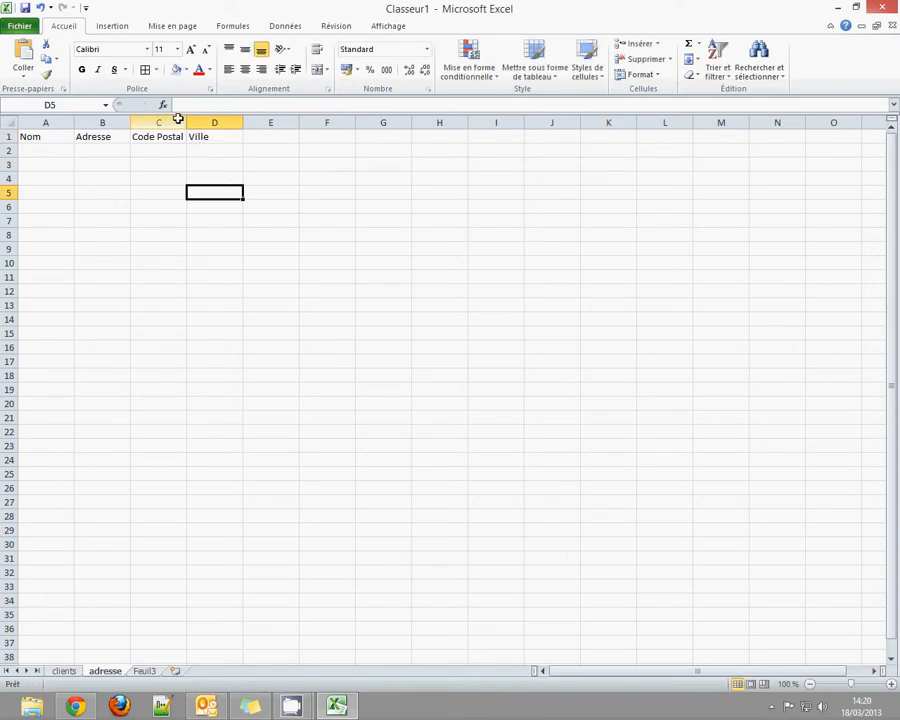
pyautogui.moveTo(186, 122); pyautogui.dragTo(191, 122)
pyautogui.click(216, 216)
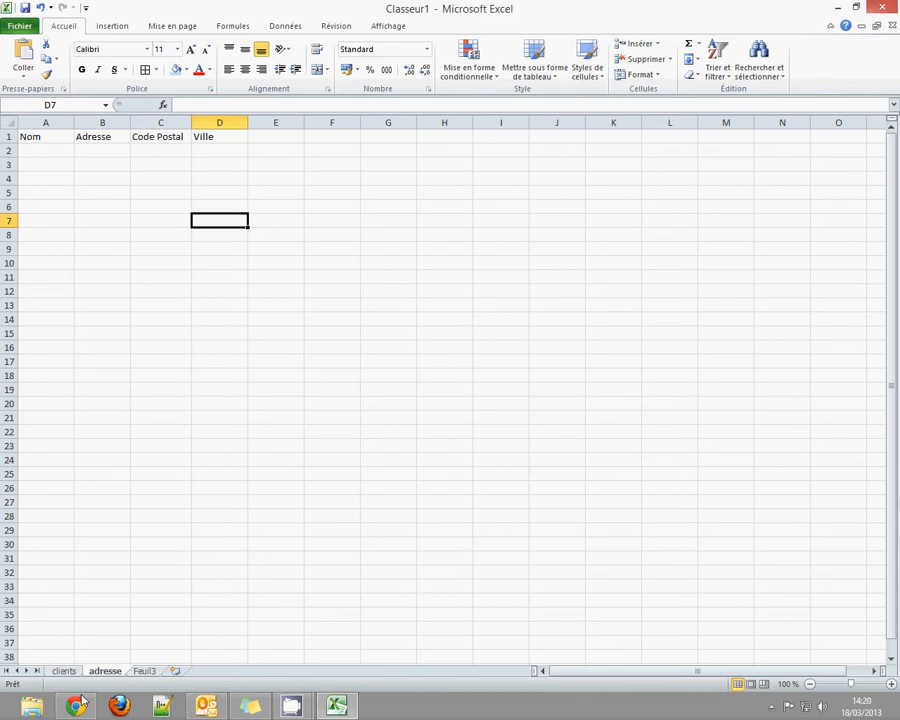
pyautogui.click(63, 671)
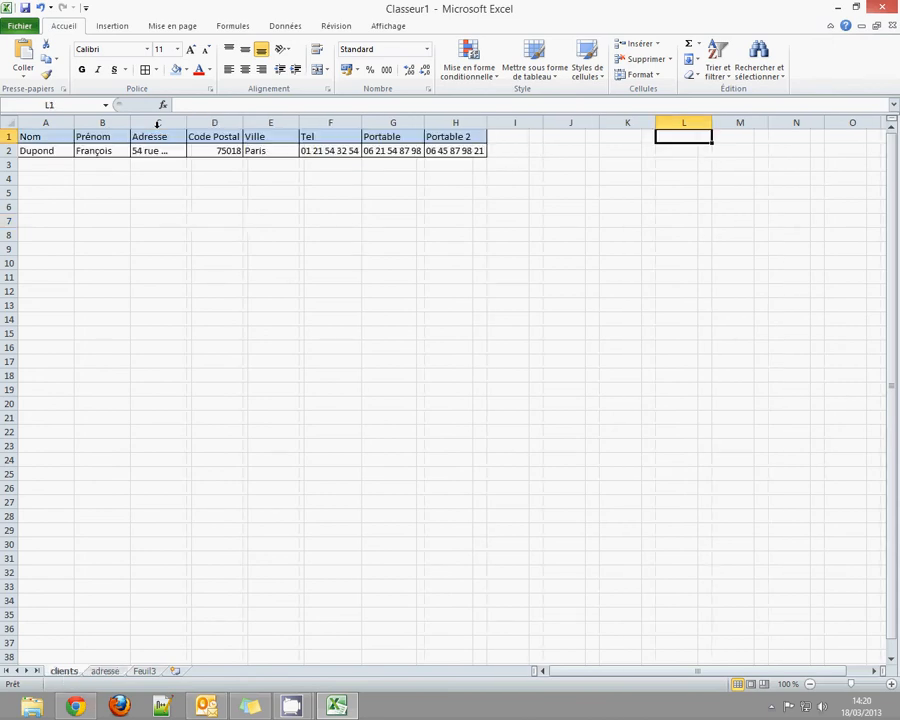
pyautogui.moveTo(156, 123); pyautogui.dragTo(243, 124)
pyautogui.click(271, 122)
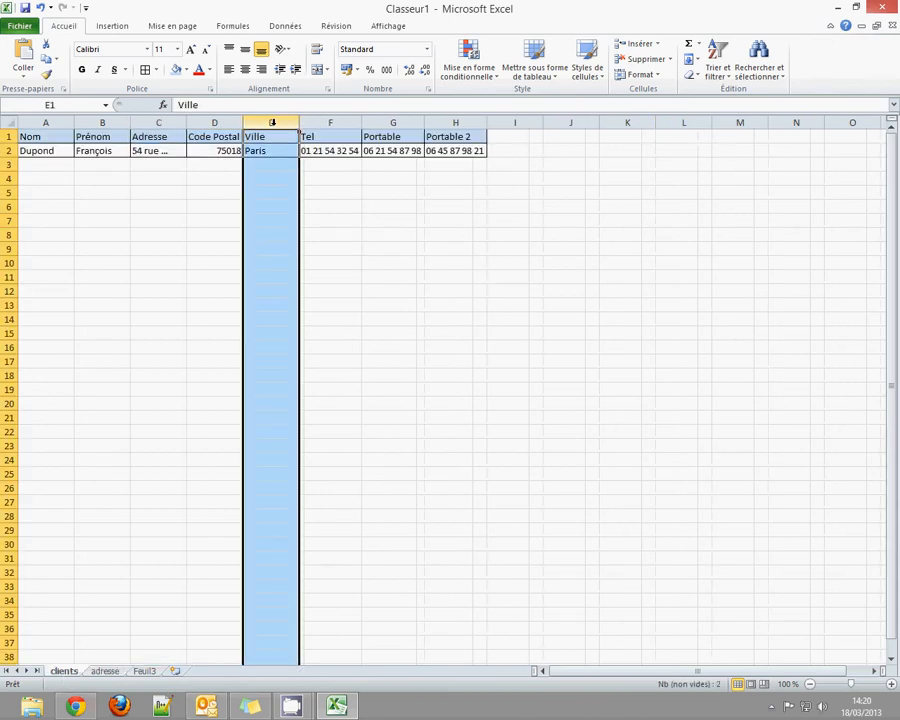
pyautogui.keyDown('shift'); pyautogui.click(157, 141); pyautogui.keyUp('shift')
pyautogui.moveTo(160, 140); pyautogui.dragTo(256, 152)
pyautogui.click(110, 668)
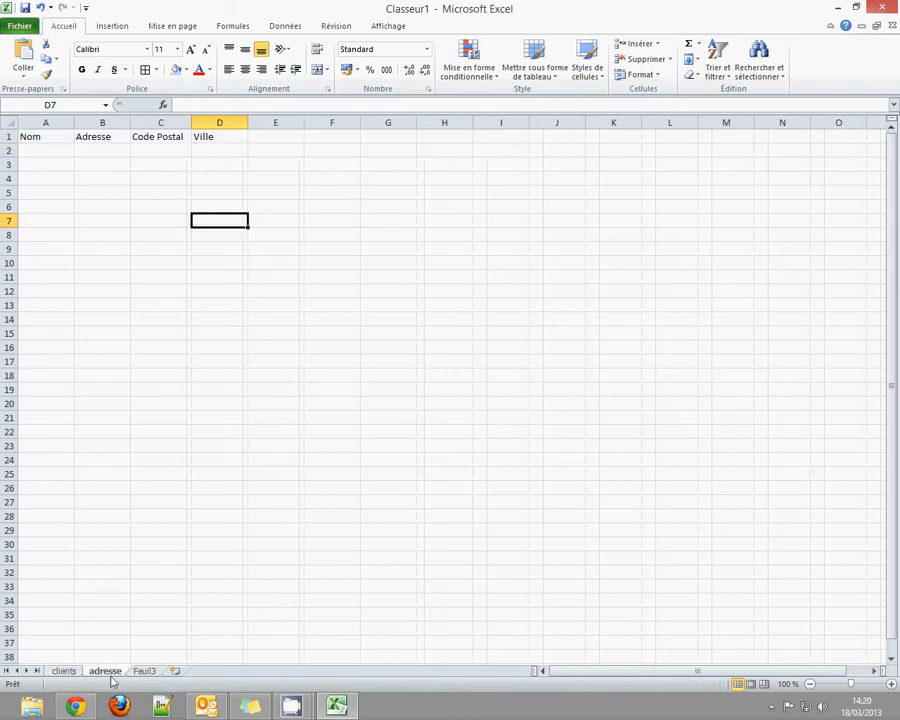
# Apply all borders to A1:D2 of the adresse sheet and fill the header cells A1:D1 with light blue
pyautogui.moveTo(224, 137); pyautogui.dragTo(50, 155)
pyautogui.click(145, 69)
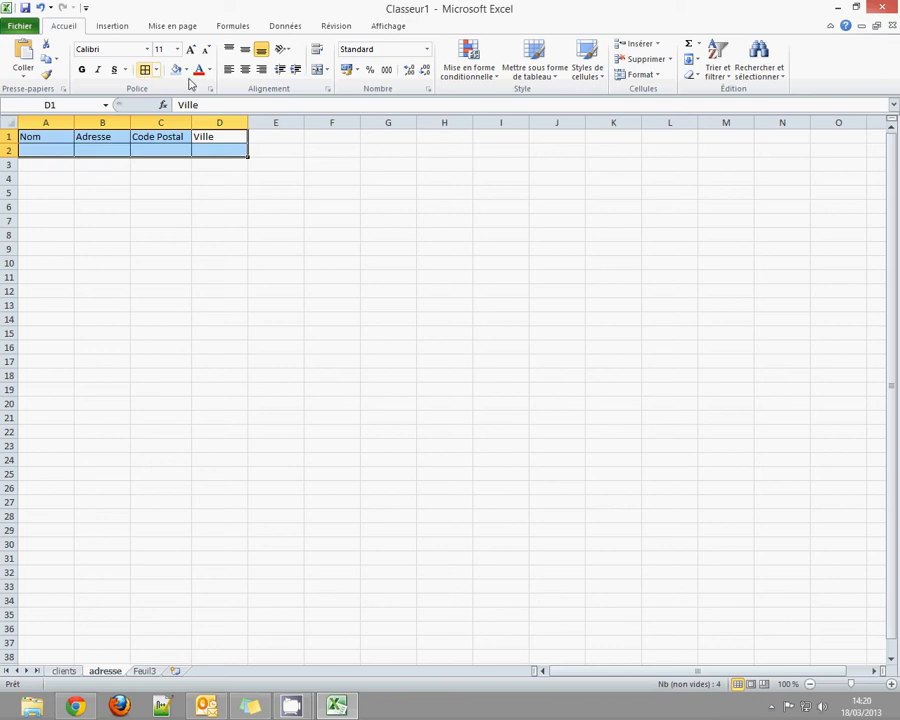
pyautogui.click(171, 204)
pyautogui.click(214, 136)
pyautogui.moveTo(214, 136); pyautogui.dragTo(60, 136)
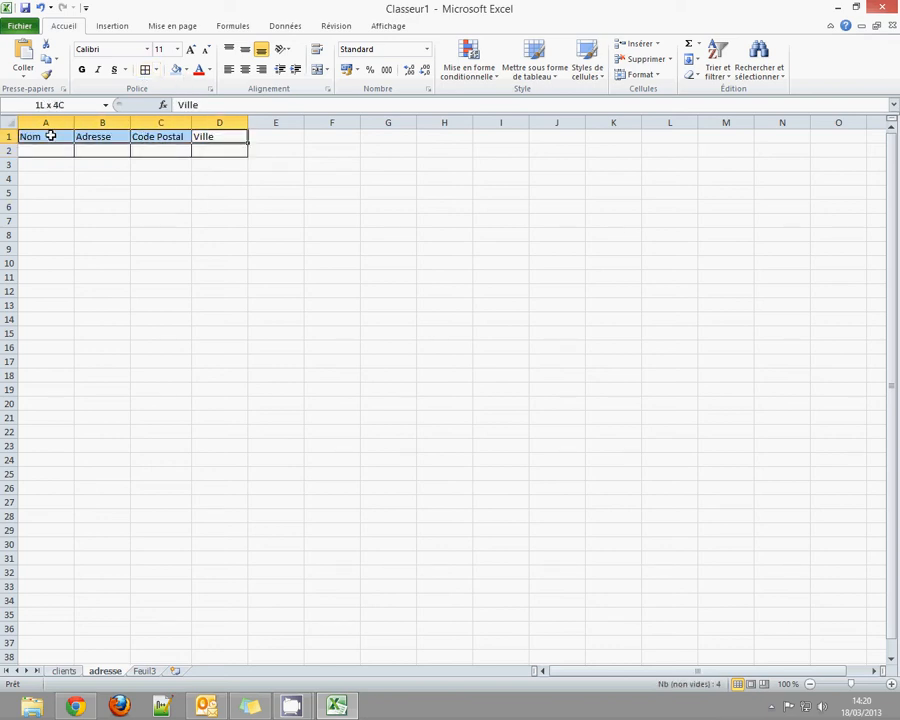
pyautogui.click(176, 69)
pyautogui.click(142, 209)
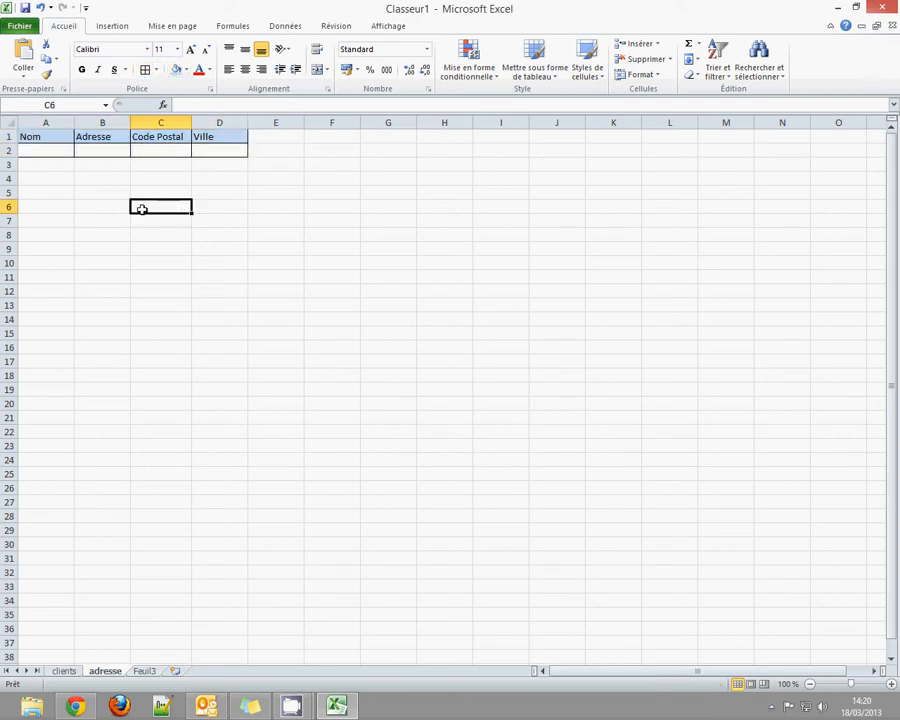
# Insert a new column before the Nom column and enter the header "Id_adresse" in A1
pyautogui.click(54, 121)
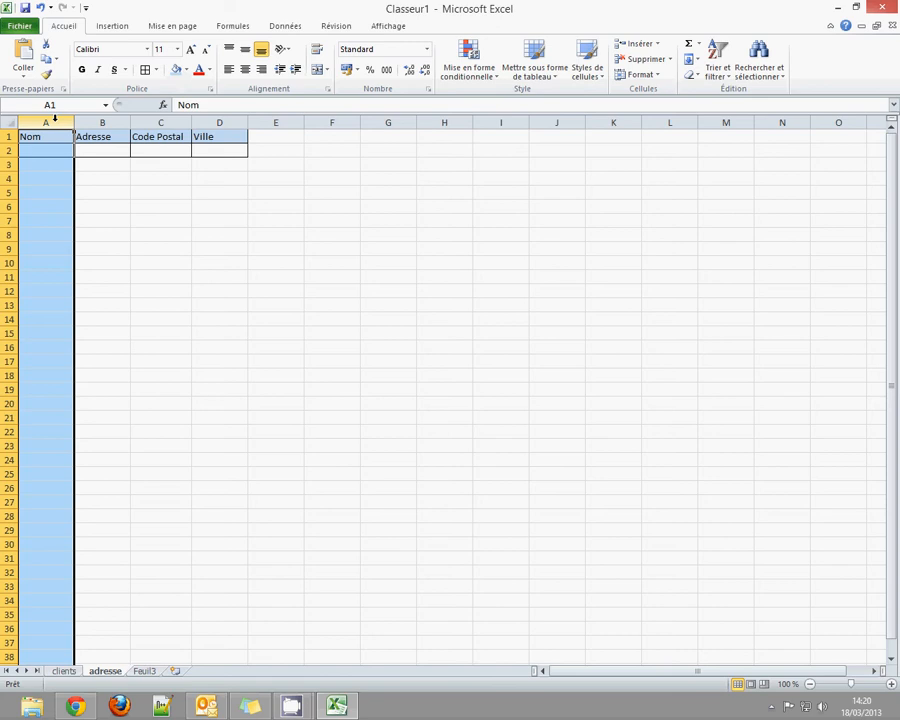
pyautogui.rightClick(54, 121)
pyautogui.click(88, 211)
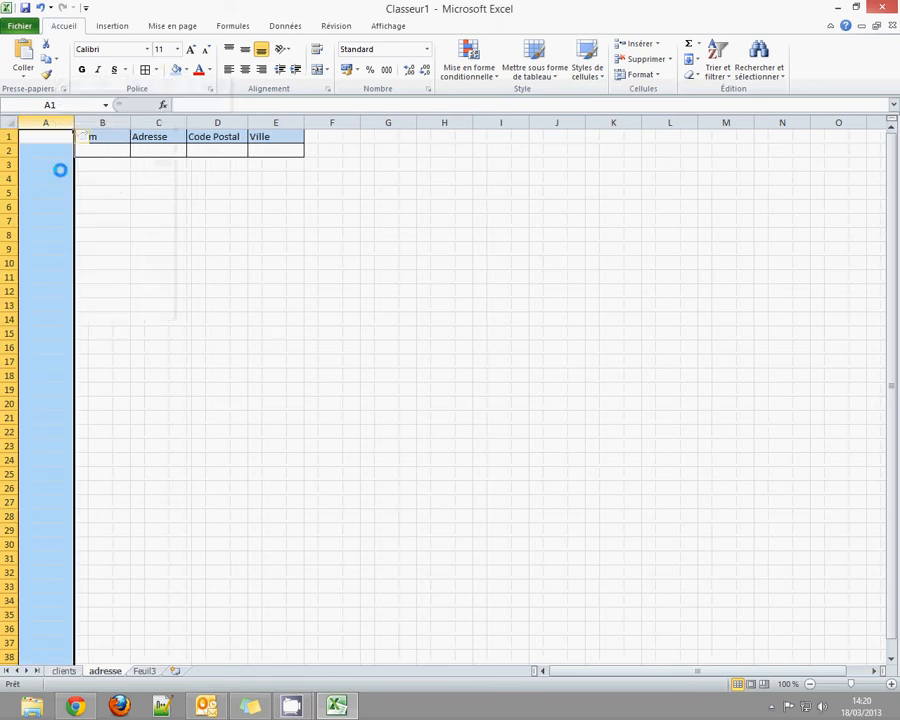
pyautogui.click(52, 135)
pyautogui.write('I')
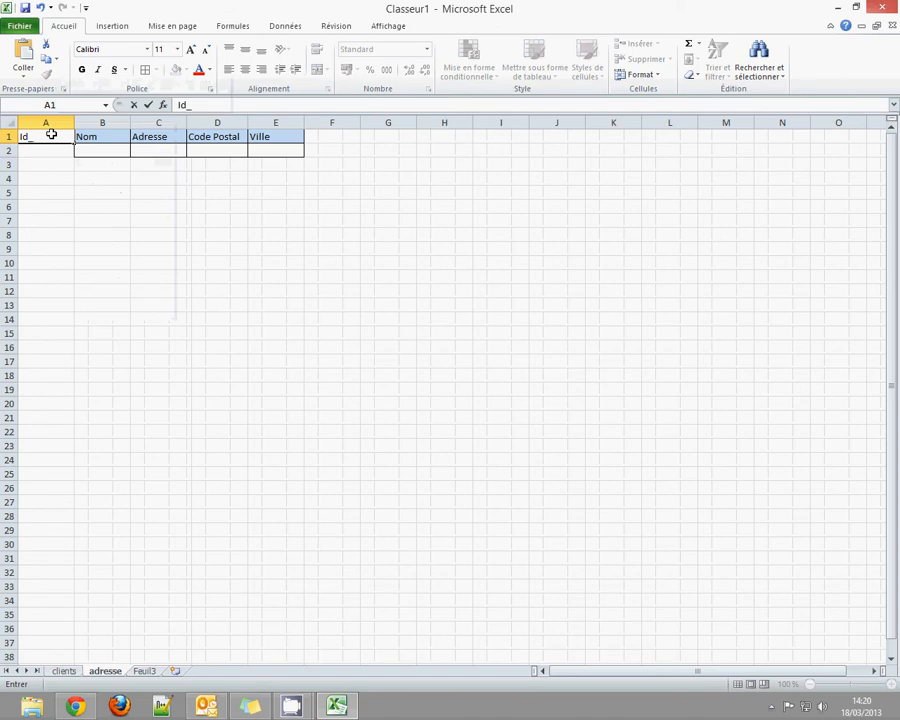
pyautogui.write('d_')
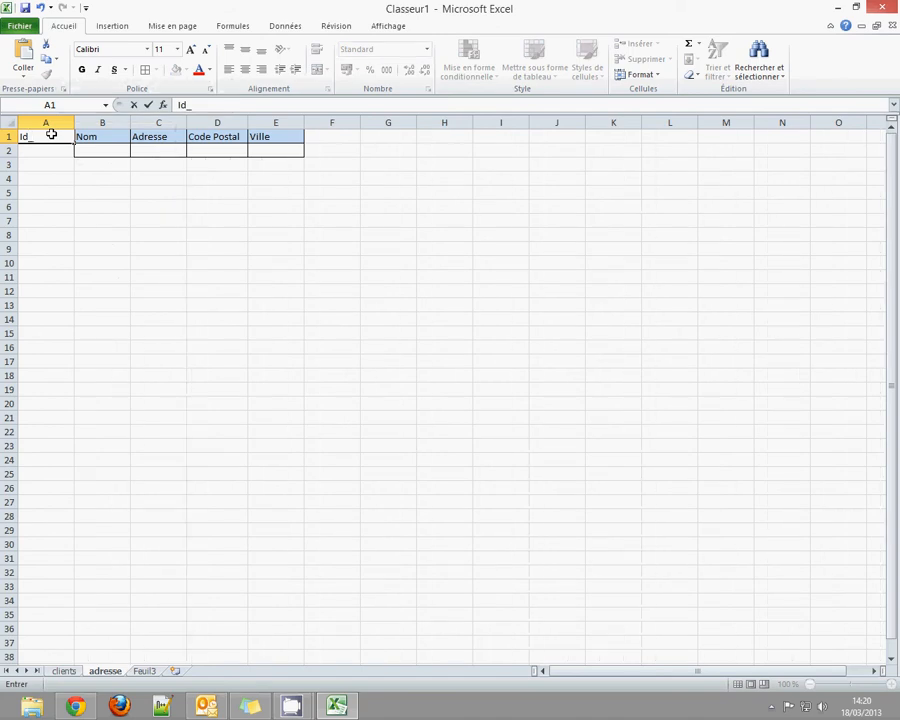
pyautogui.write('adresse')
pyautogui.click(44, 177)
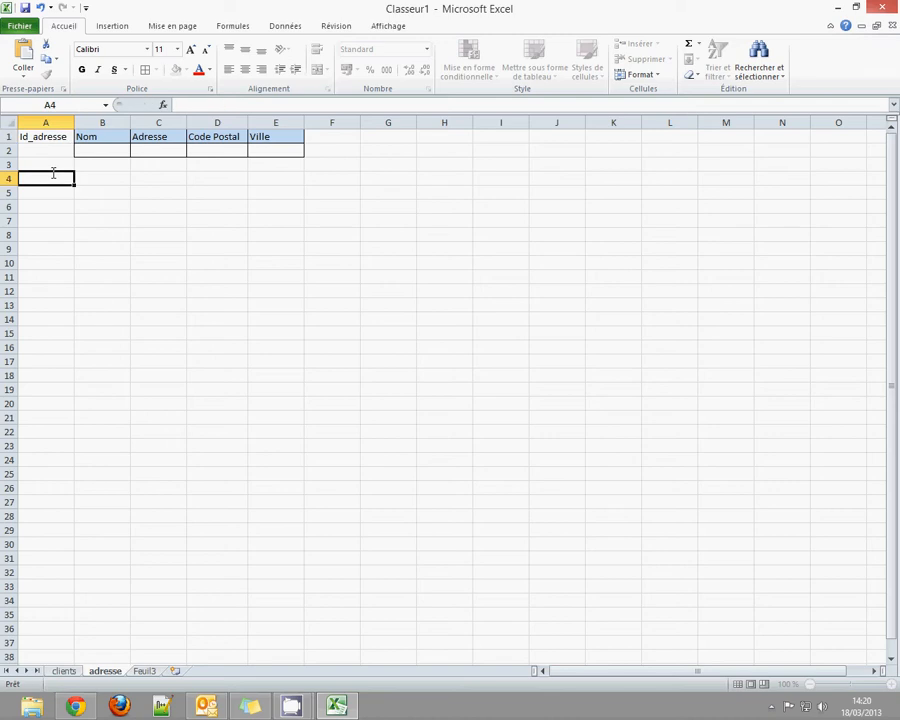
# Apply borders to A1 and A2 and give the Id_adresse header the same light blue fill as the other headers
pyautogui.click(58, 136)
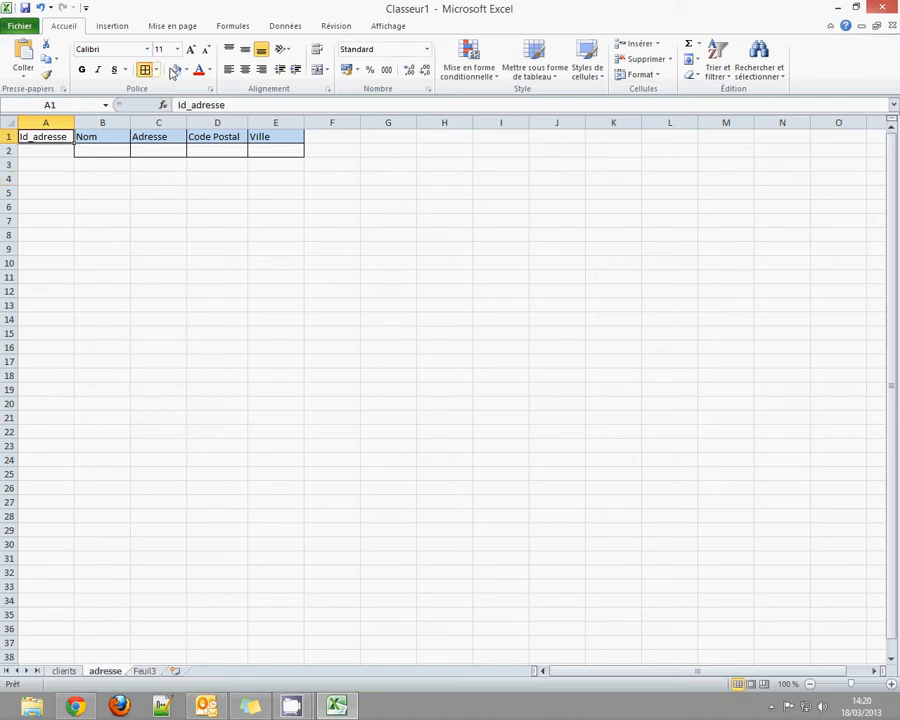
pyautogui.click(54, 148)
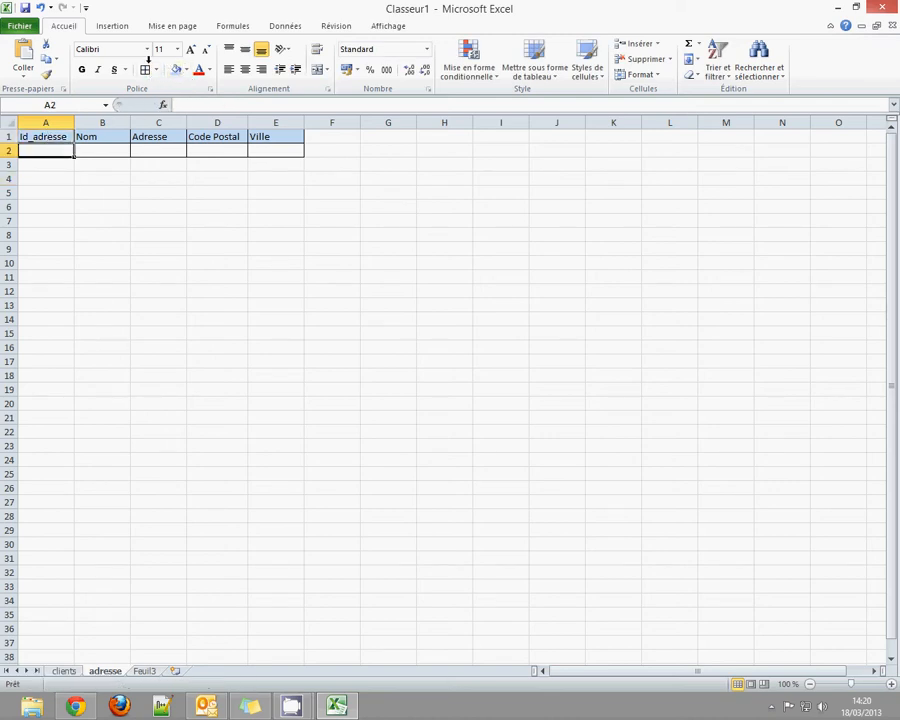
pyautogui.click(46, 177)
# Enter 1 as the first Id_adresse value in A2 and centre it horizontally
pyautogui.click(50, 151)
pyautogui.write('1')
pyautogui.click(50, 219)
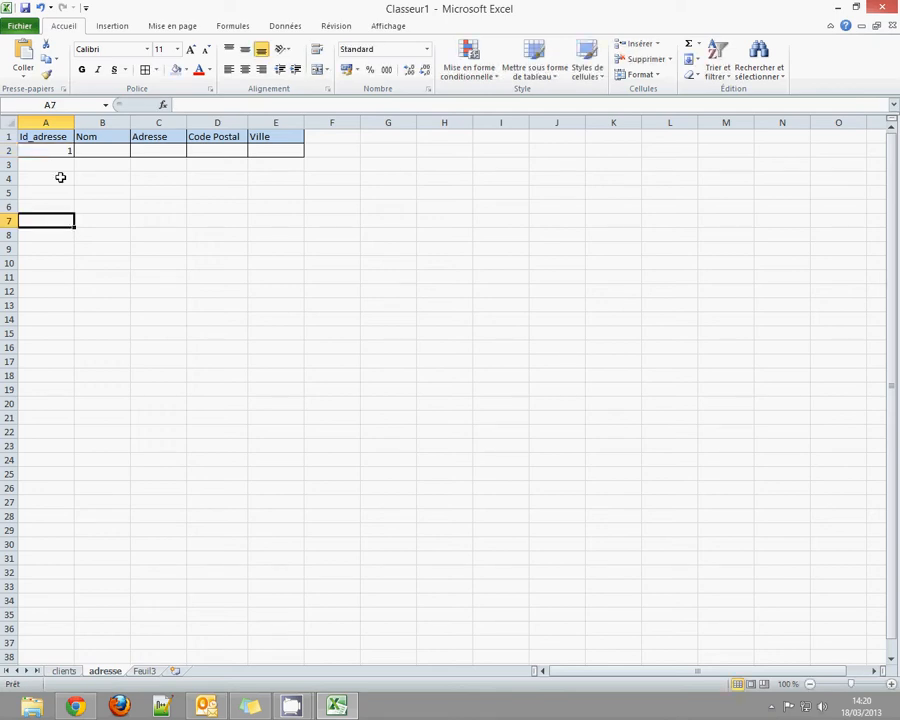
pyautogui.click(42, 150)
pyautogui.click(245, 69)
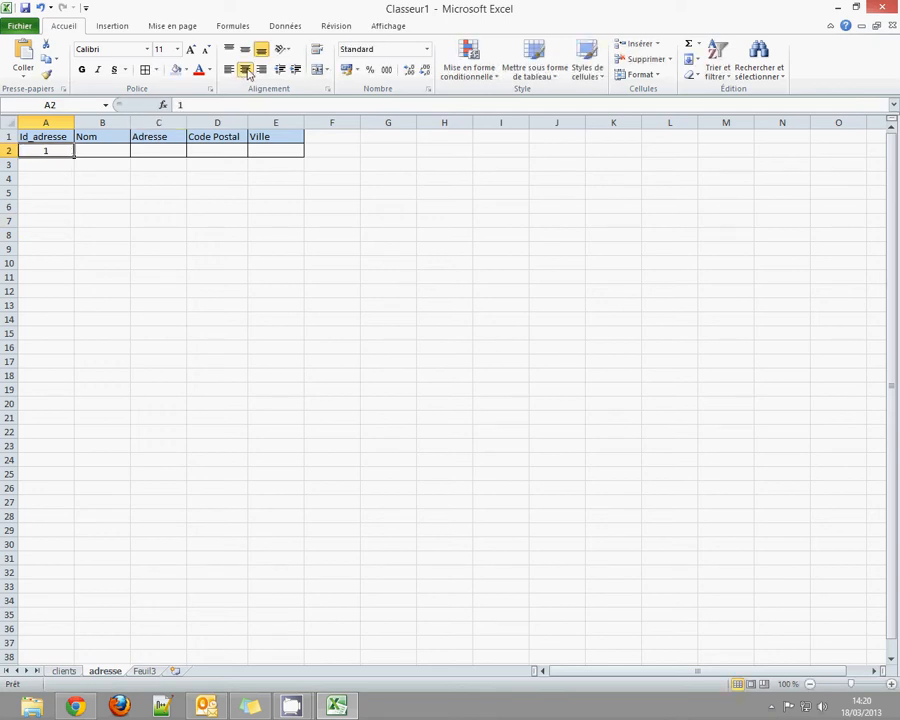
# Copy the client's address, postal code and city from C2:E2 of the clients sheet into C2:E2 of the adresse sheet
pyautogui.click(72, 673)
pyautogui.click(135, 192)
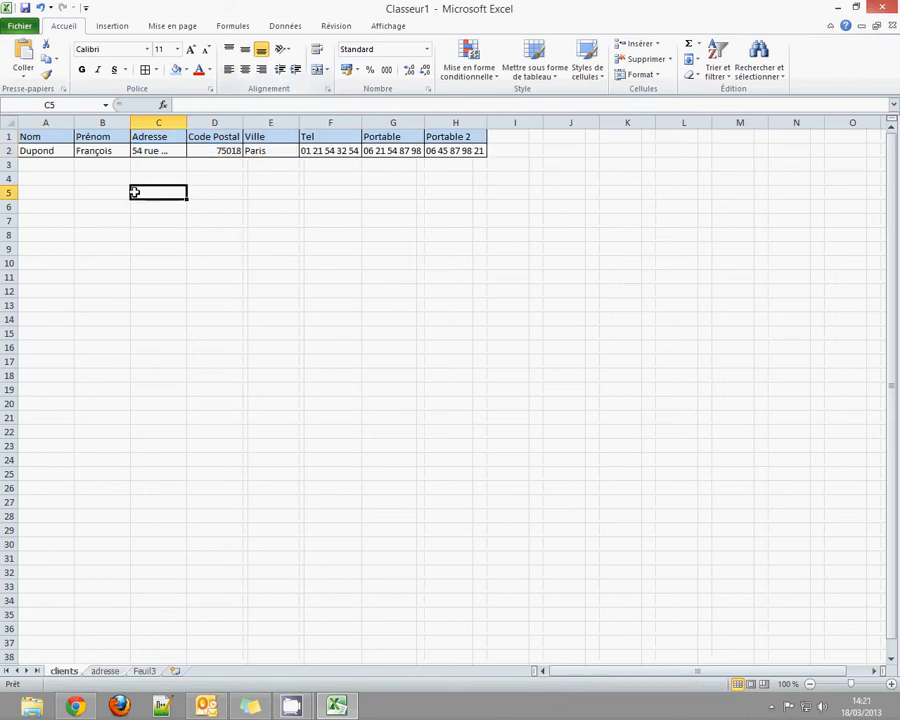
pyautogui.click(151, 152)
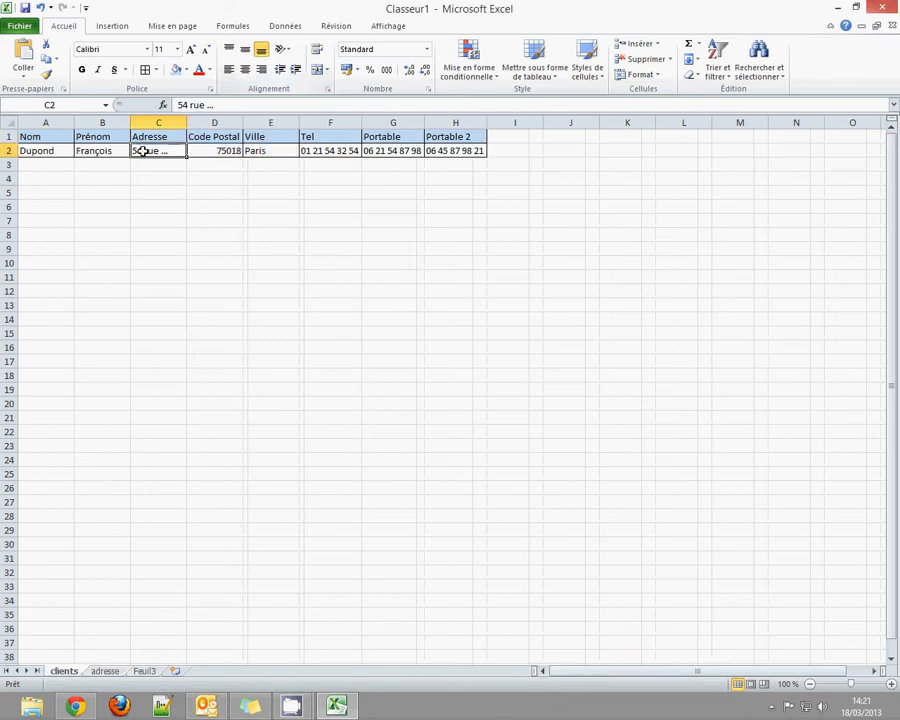
pyautogui.keyDown('shift'); pyautogui.click(272, 151); pyautogui.keyUp('shift')
pyautogui.hotkey('ctrl', 'c')
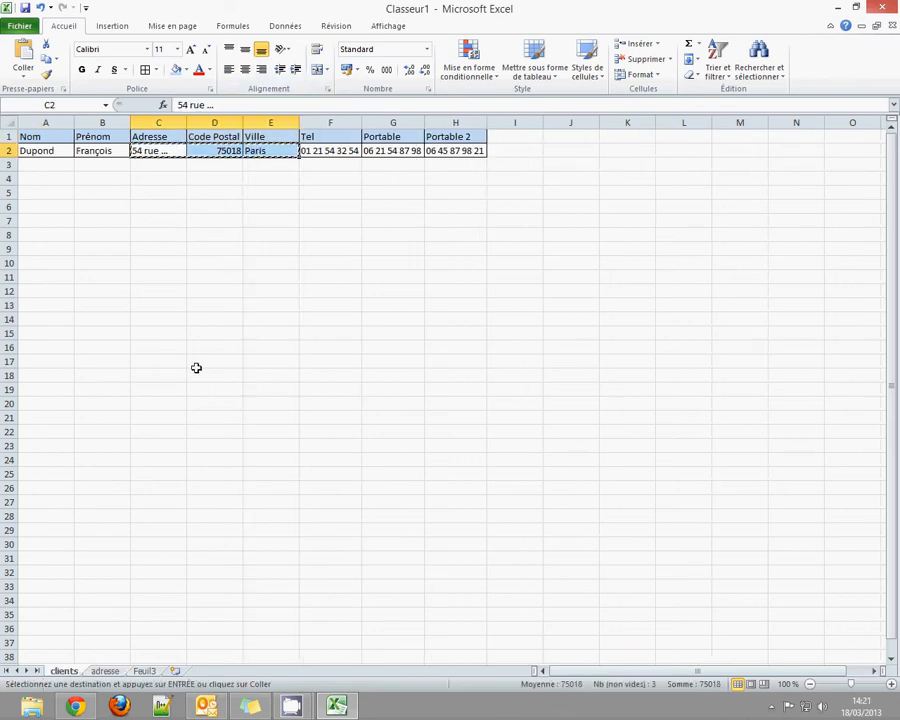
pyautogui.click(105, 671)
pyautogui.click(156, 150)
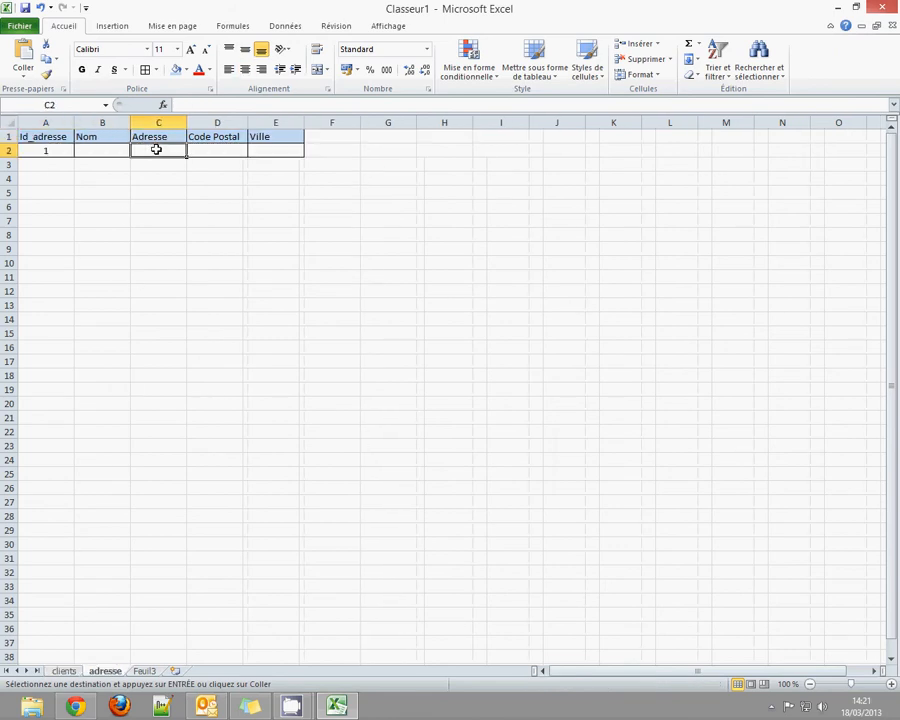
pyautogui.hotkey('ctrl', 'v')
pyautogui.click(97, 154)
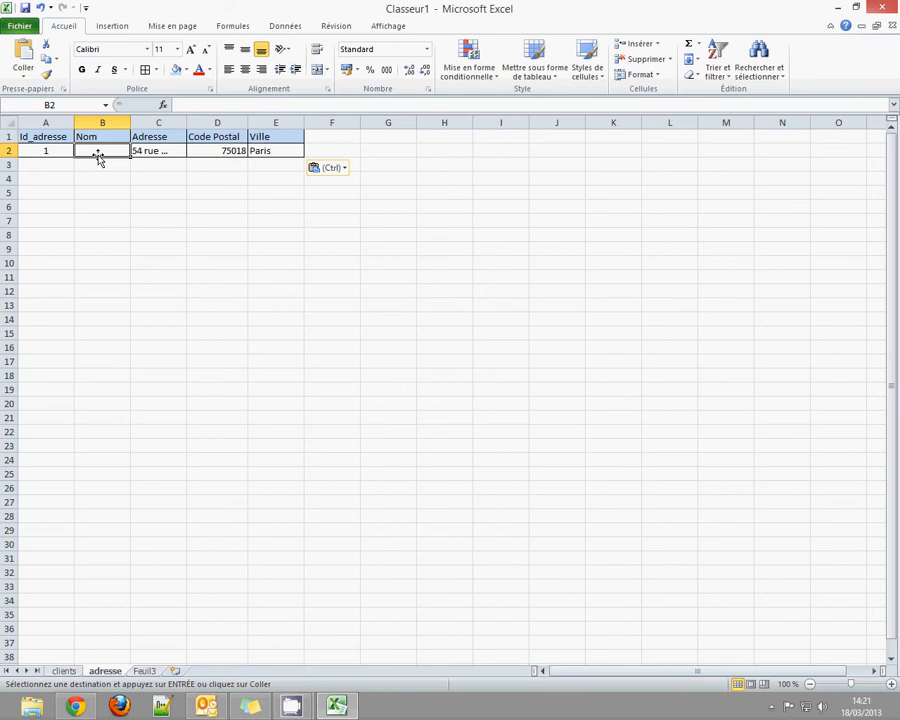
# Enter "Domicile" as the first address's name in B2, and start the second record in row 3 with Id_adresse 2 and name "Travail"
pyautogui.write('Domi')
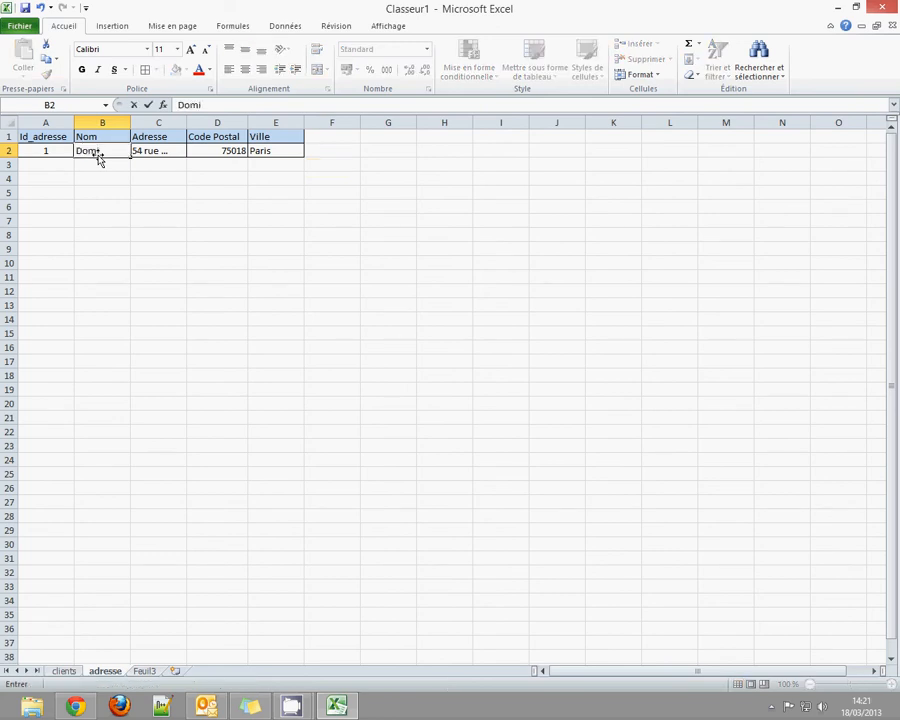
pyautogui.write('ciel')
pyautogui.click(44, 166)
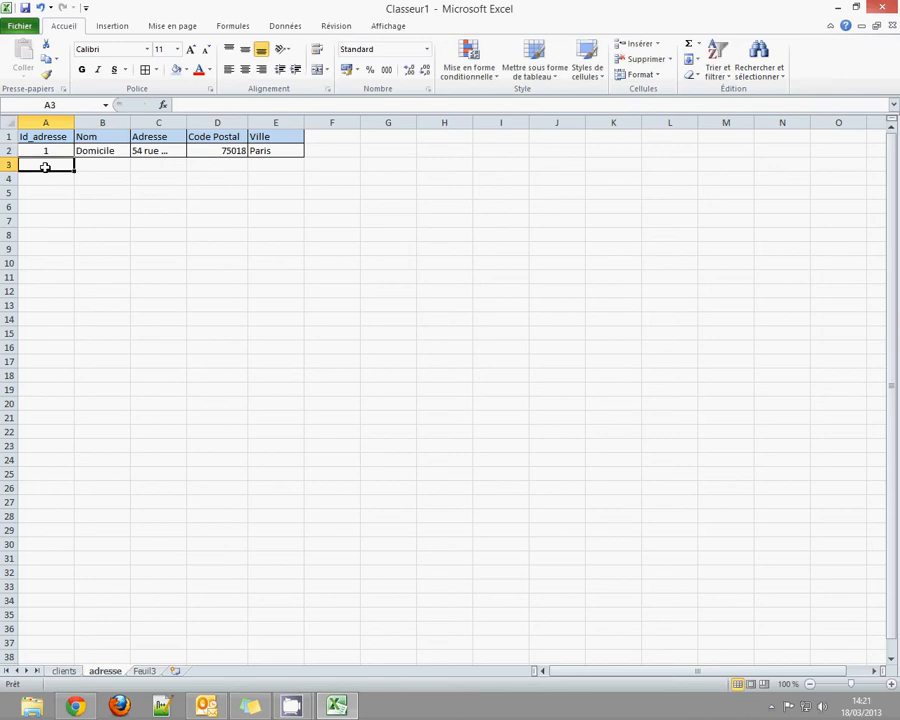
pyautogui.write('2')
pyautogui.press('Return')
pyautogui.click(112, 165)
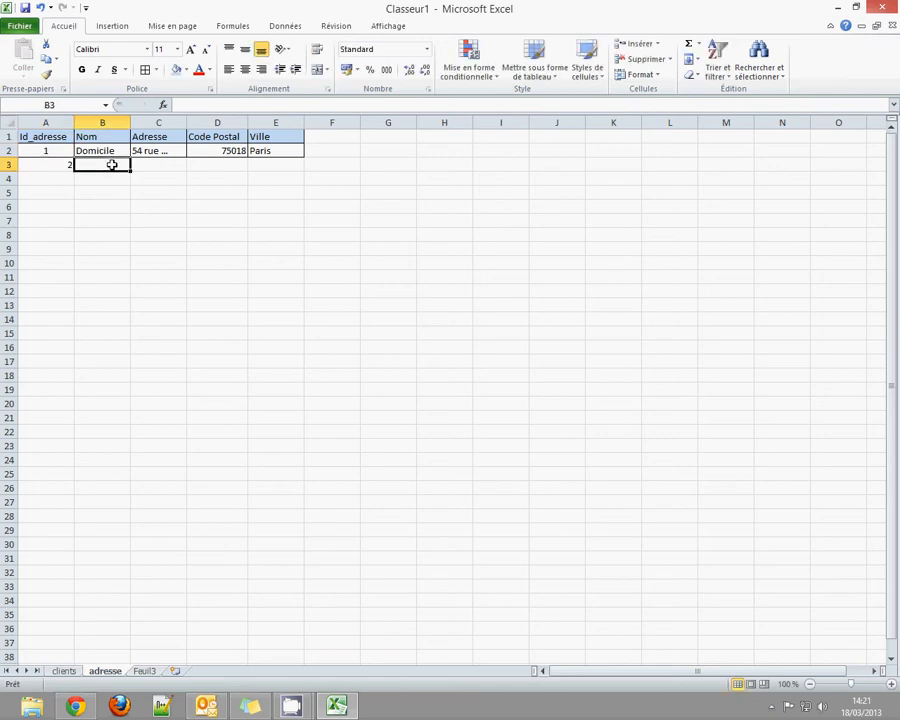
pyautogui.write('Travail')
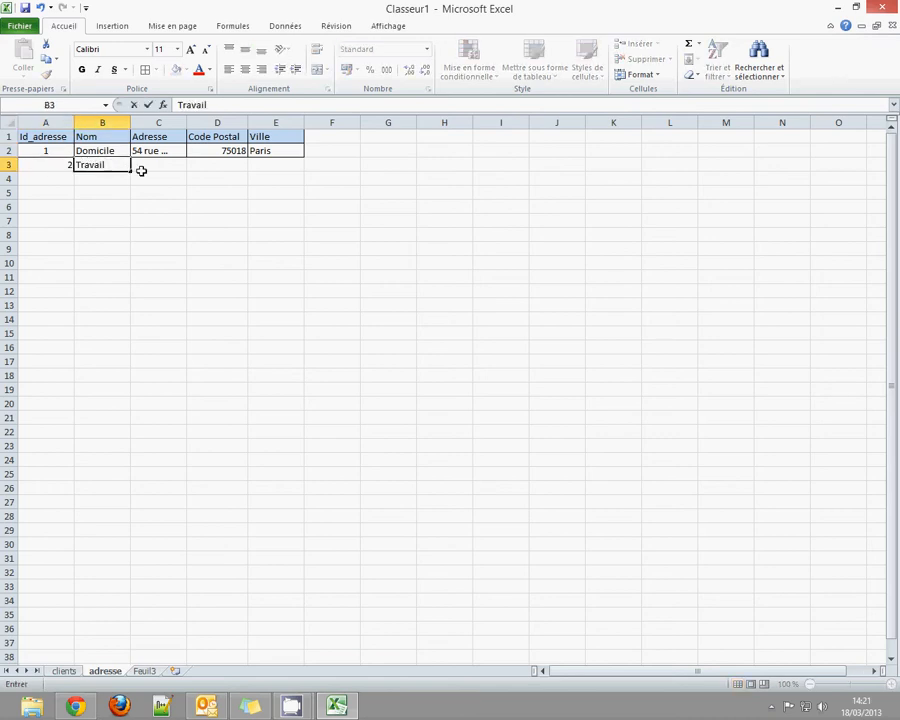
# Enter the street address of the Travail record in C3
pyautogui.click(166, 163)
pyautogui.write('24')
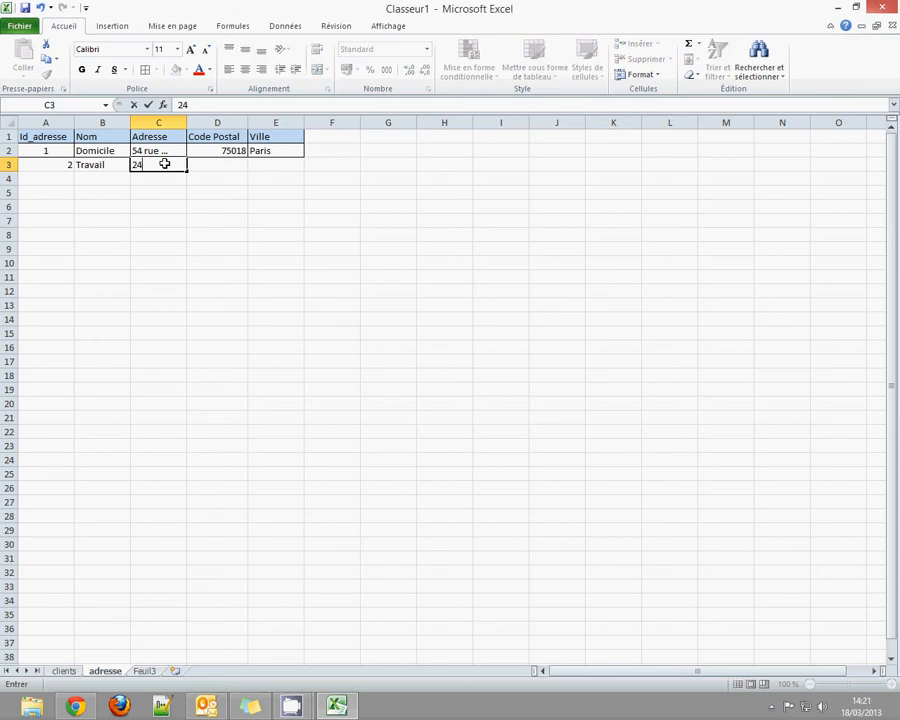
pyautogui.write(' rue ..')
pyautogui.rightClick(165, 164)
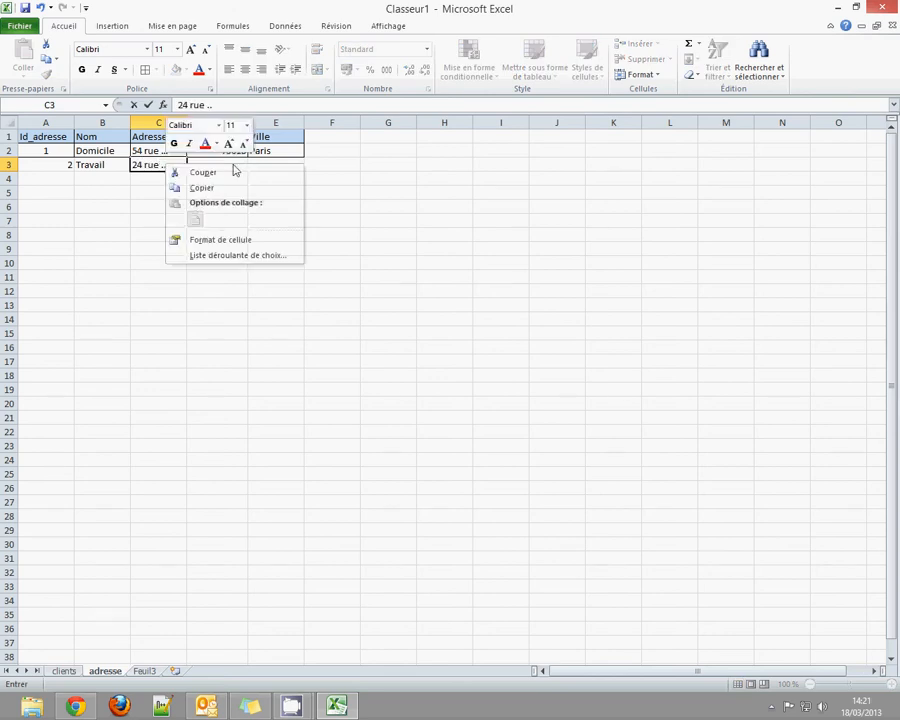
pyautogui.click(143, 203)
pyautogui.doubleClick(172, 164)
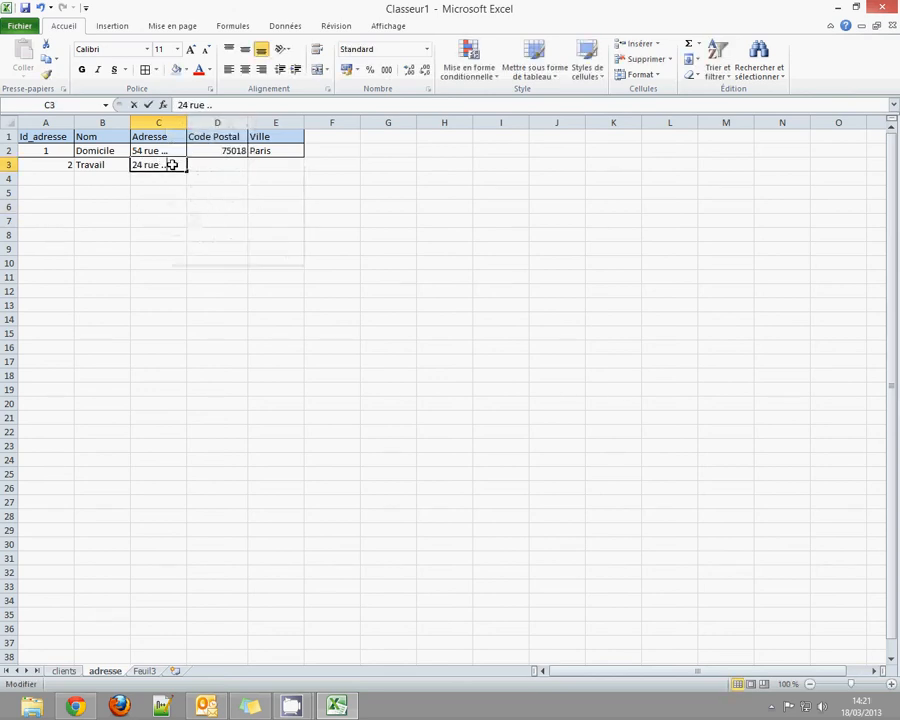
# Complete the Travail record with its postal code in D3 and its city in E3
pyautogui.click(243, 165)
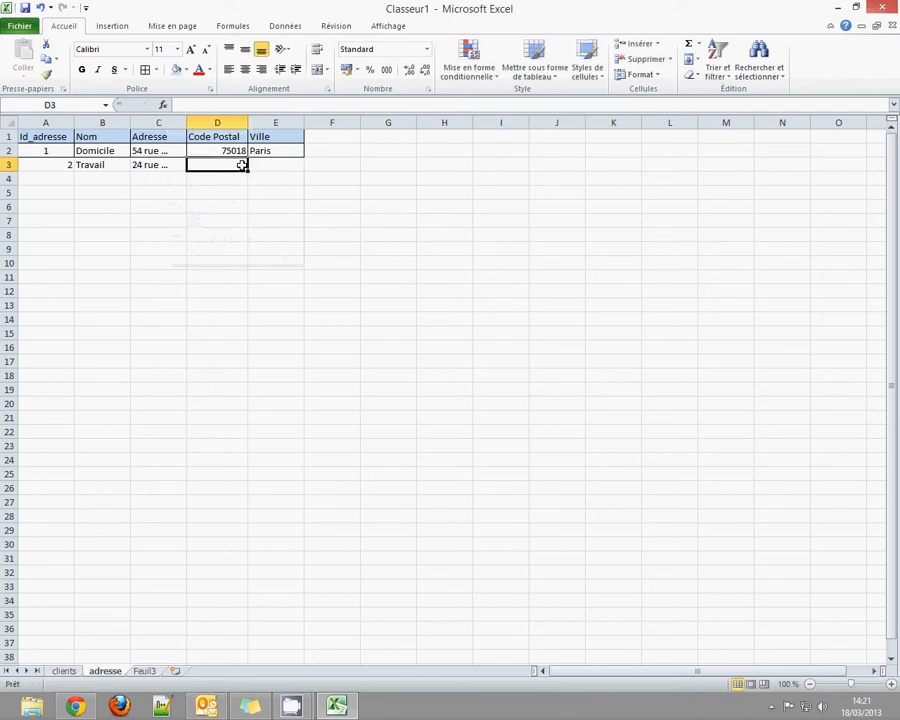
pyautogui.write('75')
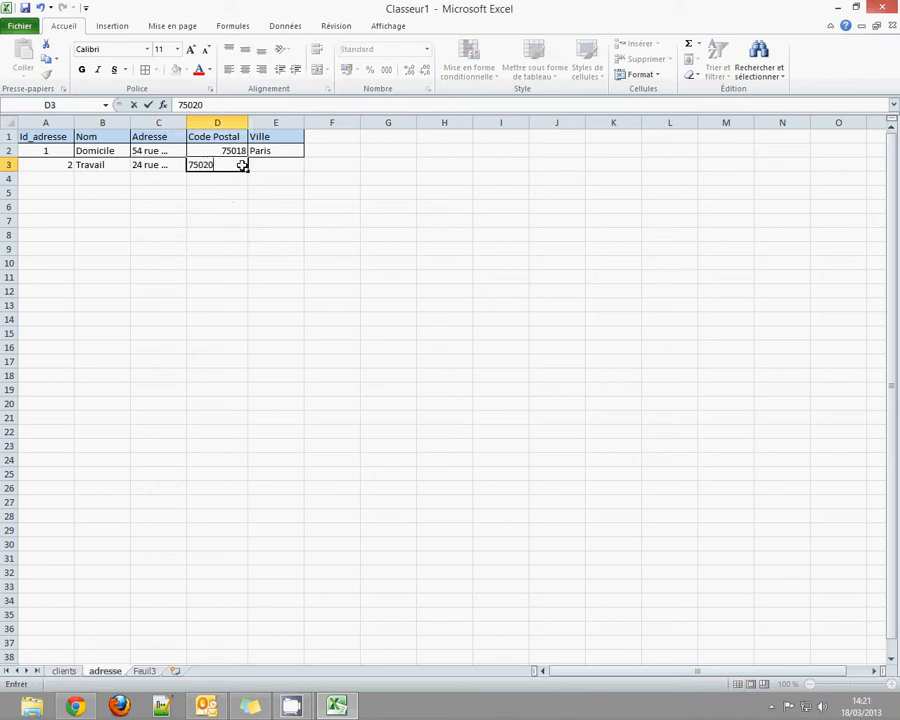
pyautogui.write('020')
pyautogui.click(266, 166)
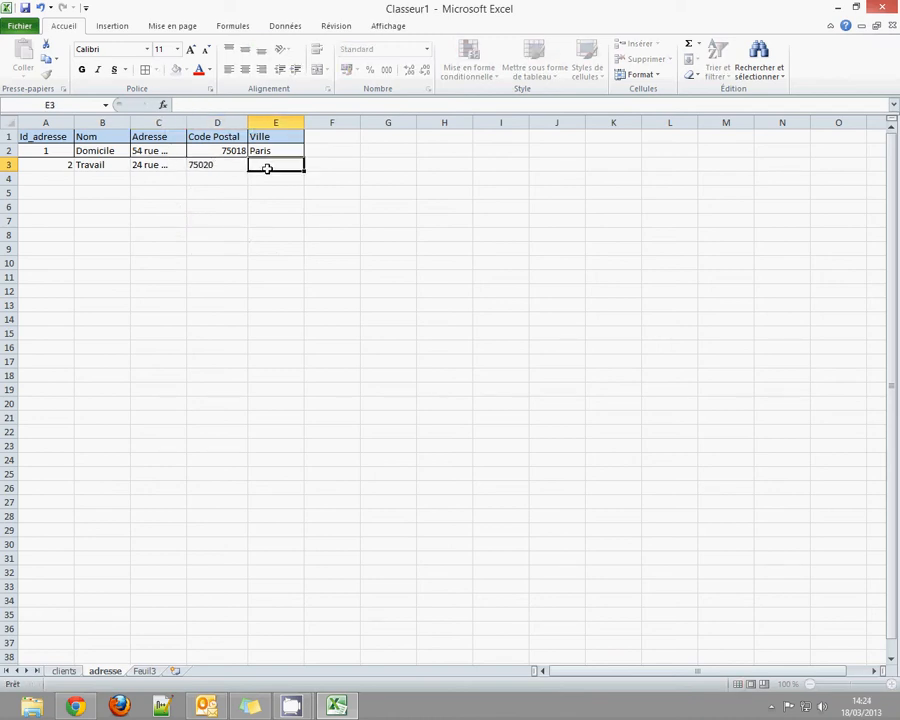
pyautogui.write('paris')
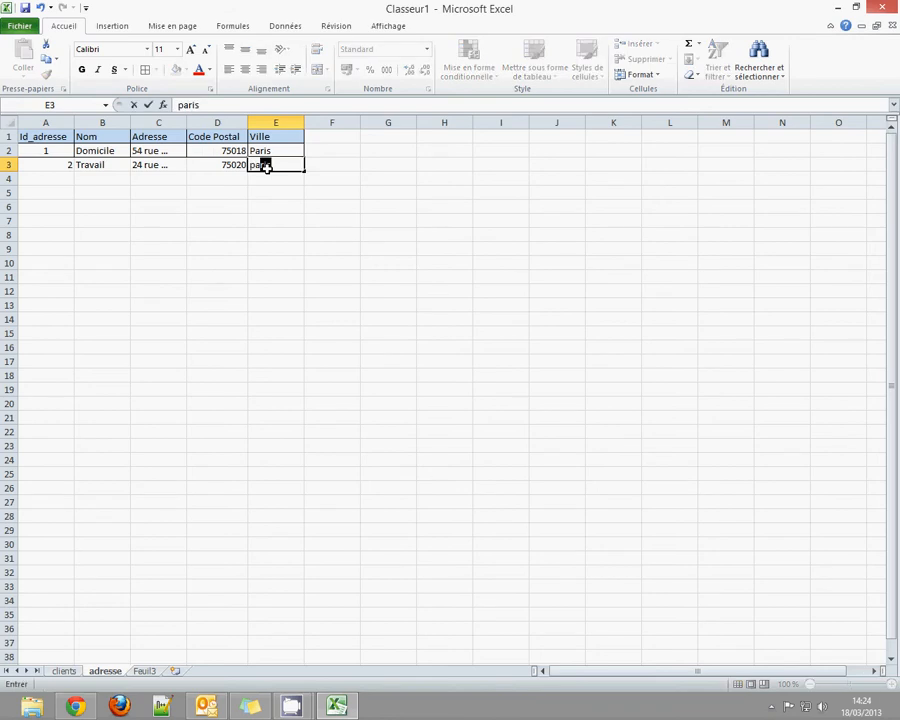
pyautogui.click(232, 214)
pyautogui.click(264, 165)
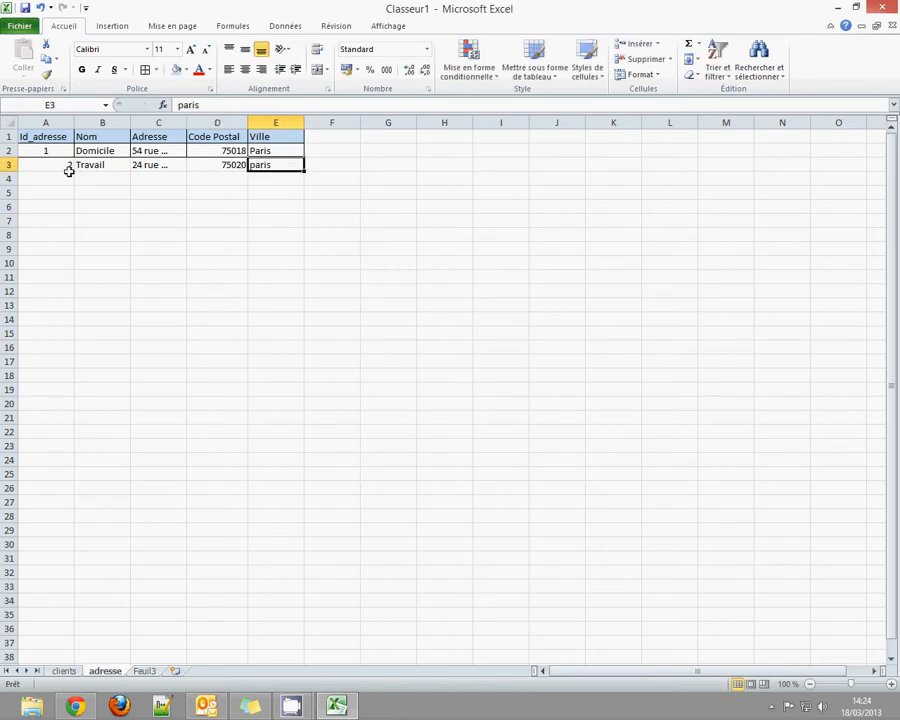
# Apply borders to both address records in A2:E3 and centre their contents horizontally
pyautogui.moveTo(62, 150); pyautogui.dragTo(223, 192)
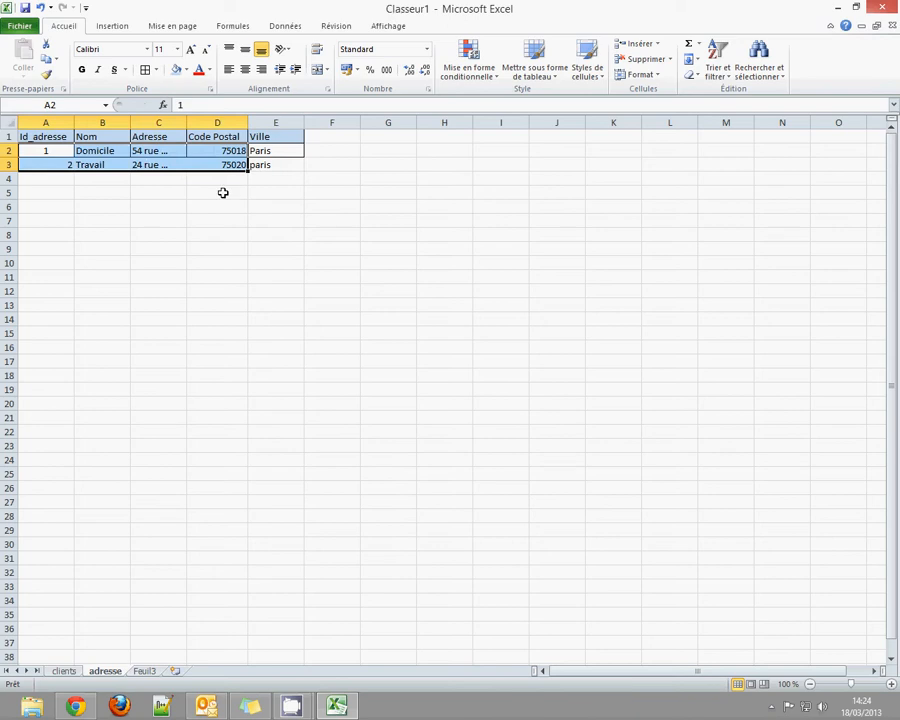
pyautogui.moveTo(268, 166); pyautogui.dragTo(165, 166)
pyautogui.click(238, 193)
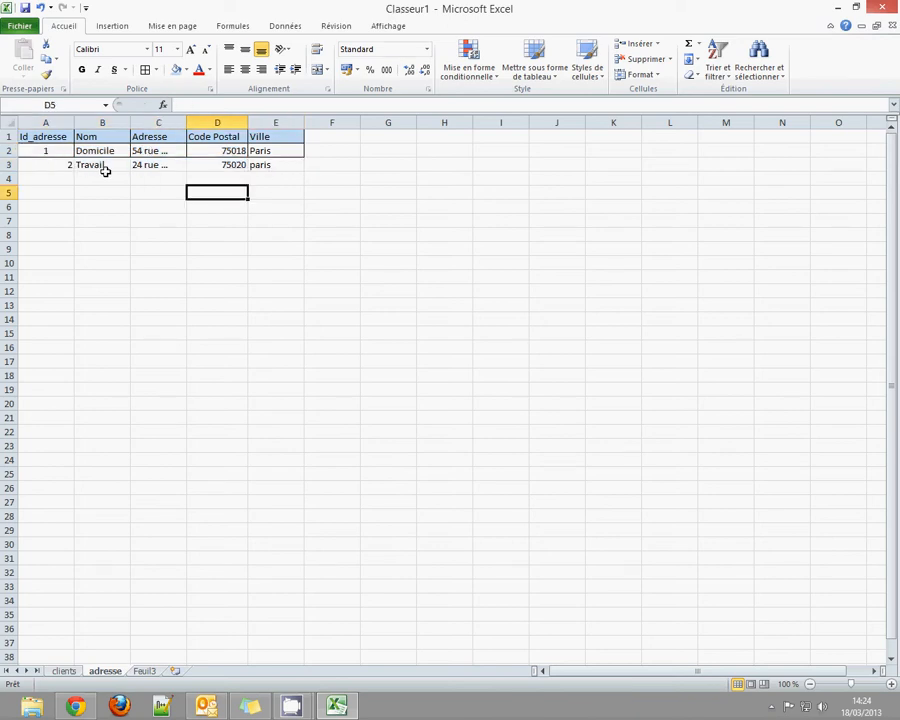
pyautogui.moveTo(45, 150); pyautogui.dragTo(273, 167)
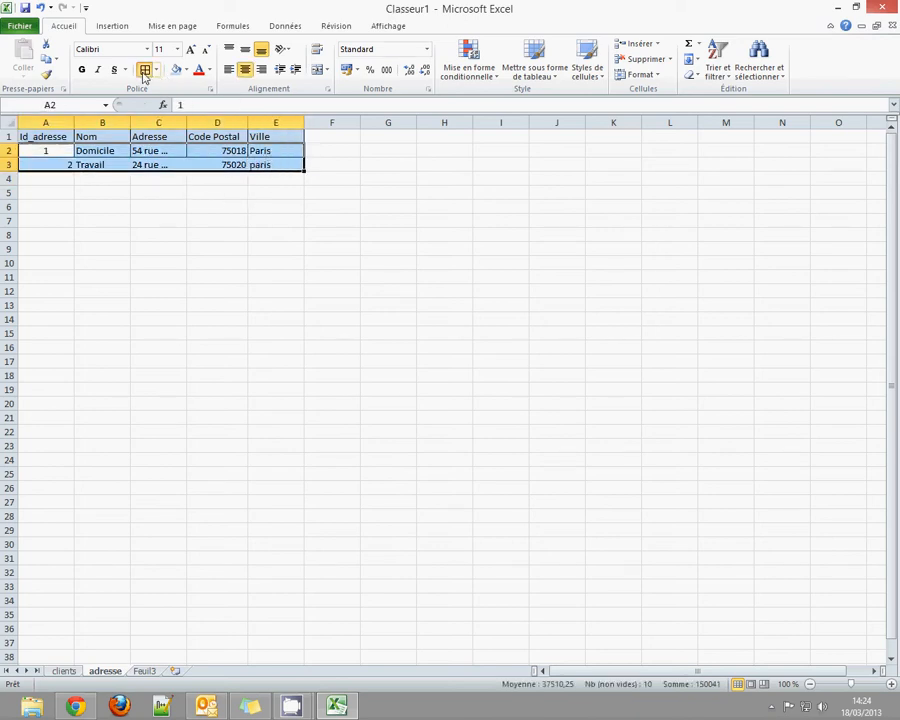
pyautogui.click(245, 70)
pyautogui.click(198, 181)
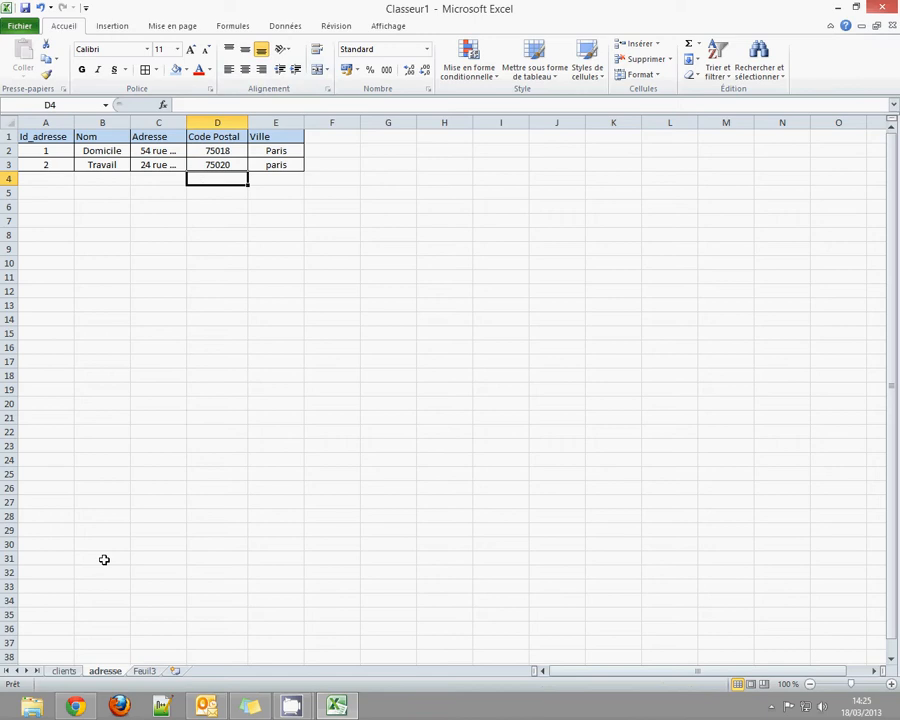
# Delete the Adresse, Code Postal and Ville columns from the clients sheet
pyautogui.click(60, 671)
pyautogui.click(97, 674)
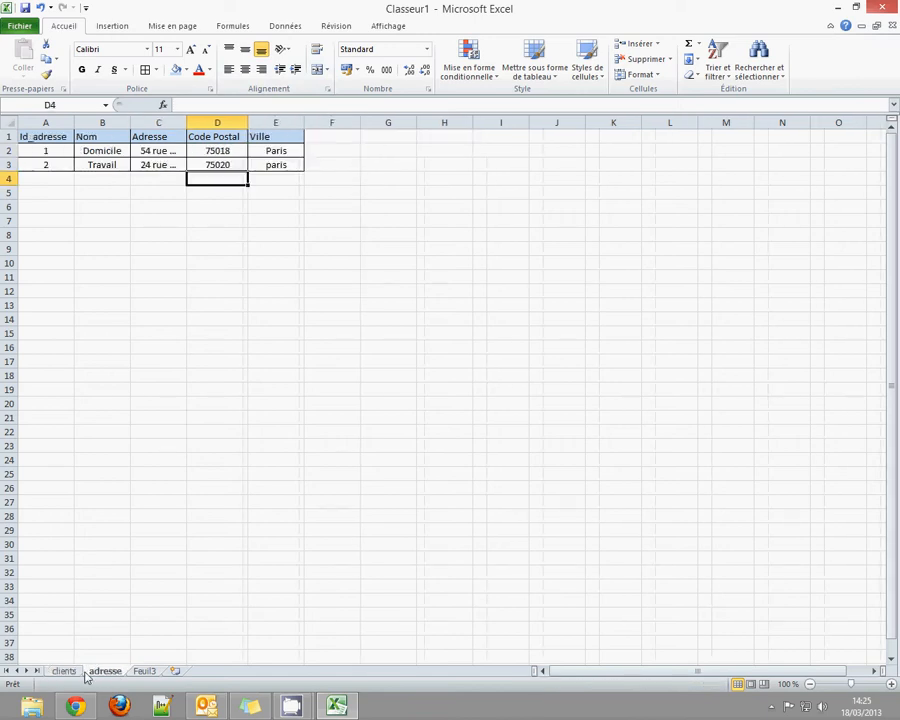
pyautogui.click(64, 671)
pyautogui.moveTo(157, 122); pyautogui.dragTo(269, 122)
pyautogui.rightClick(269, 122)
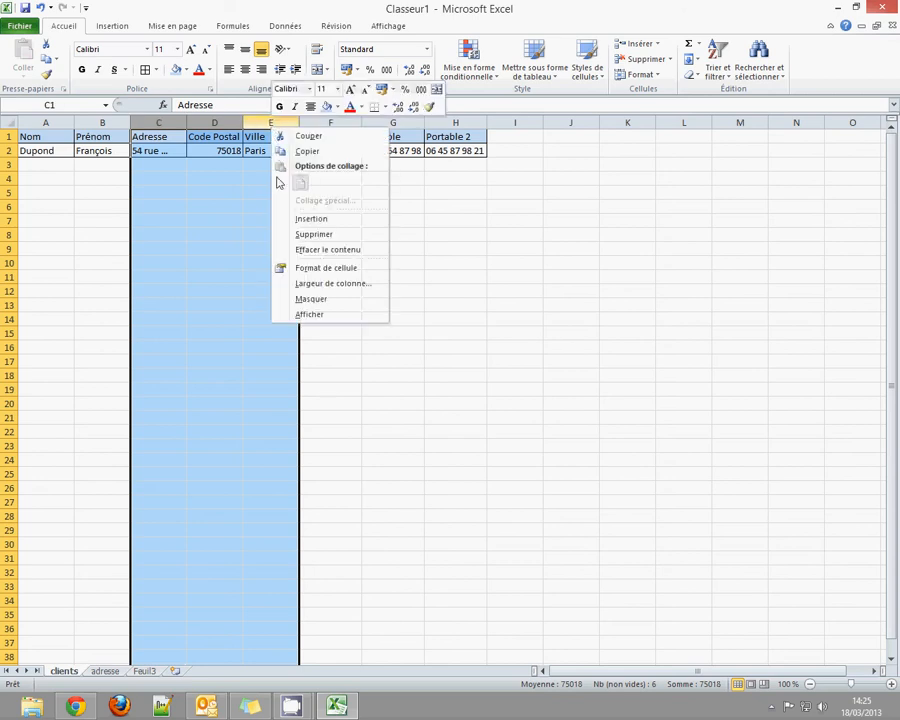
pyautogui.click(299, 232)
pyautogui.click(299, 233)
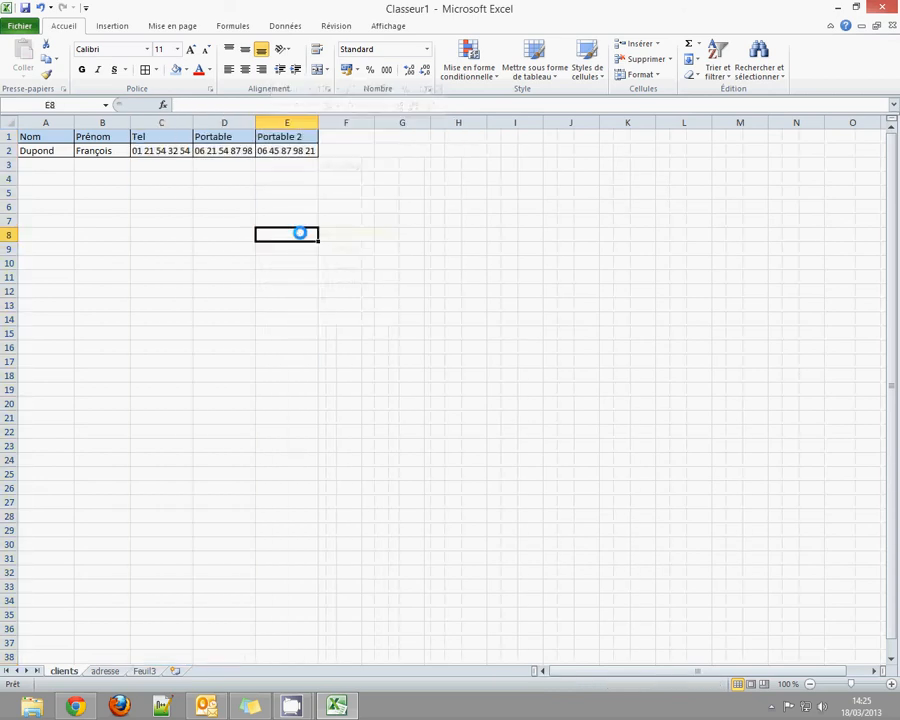
# Insert a new column before the Nom column of the clients sheet and enter the header "Id_clients" in A1
pyautogui.rightClick(44, 121)
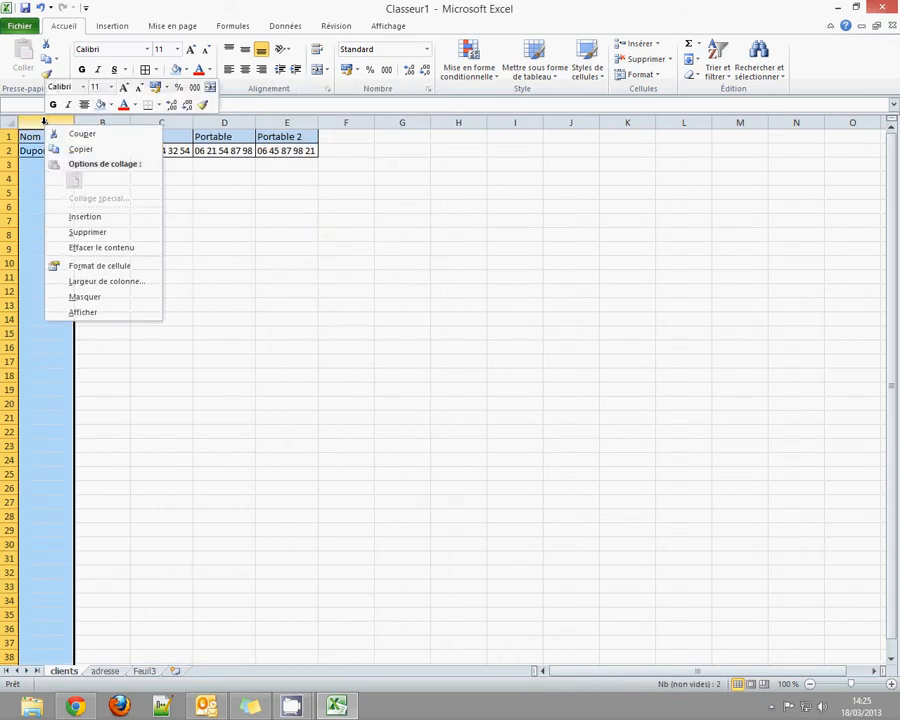
pyautogui.click(62, 216)
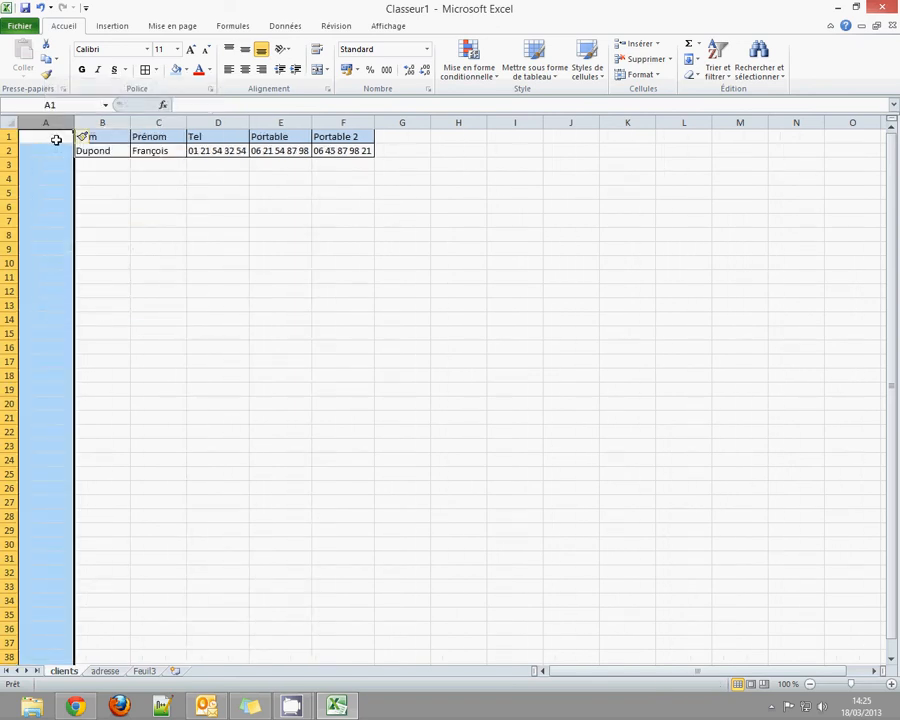
pyautogui.click(56, 140)
pyautogui.write('Id')
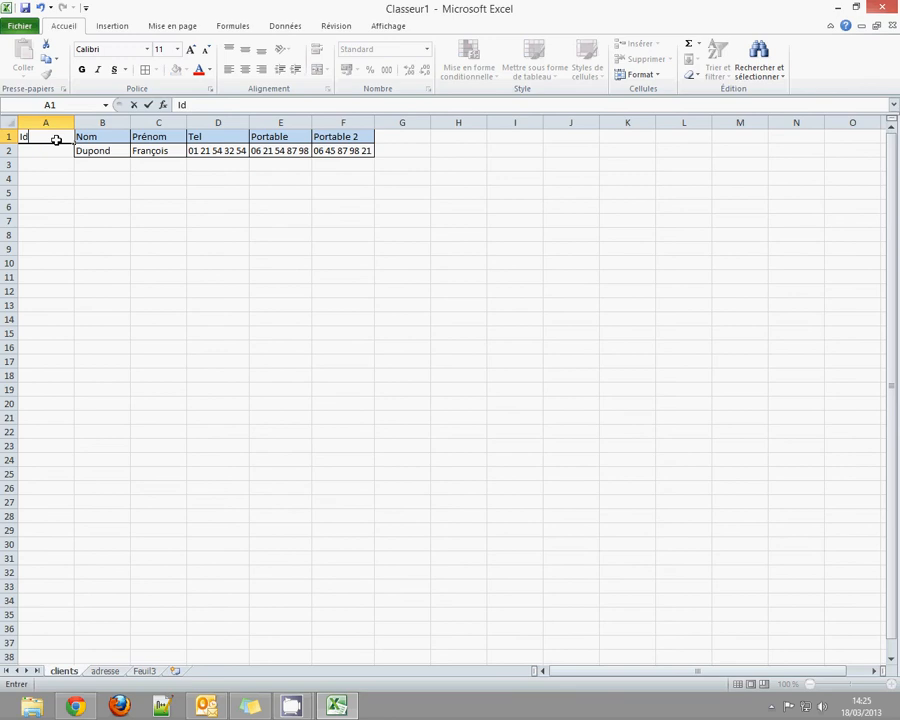
pyautogui.write('_clei')
pyautogui.write('ient')
pyautogui.click(54, 166)
# Enter 1 as the first Id_clients value in A2
pyautogui.click(52, 150)
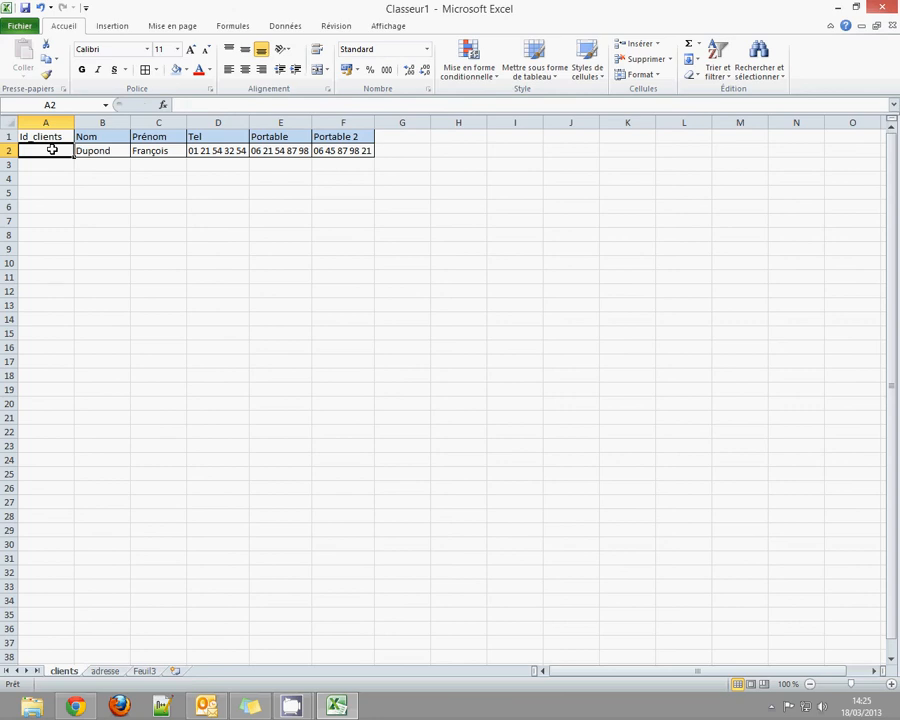
pyautogui.write('1')
pyautogui.press('Return')
# Give the Id_clients header the same light blue fill as the other headers and apply borders to A1 and A2
pyautogui.click(45, 137)
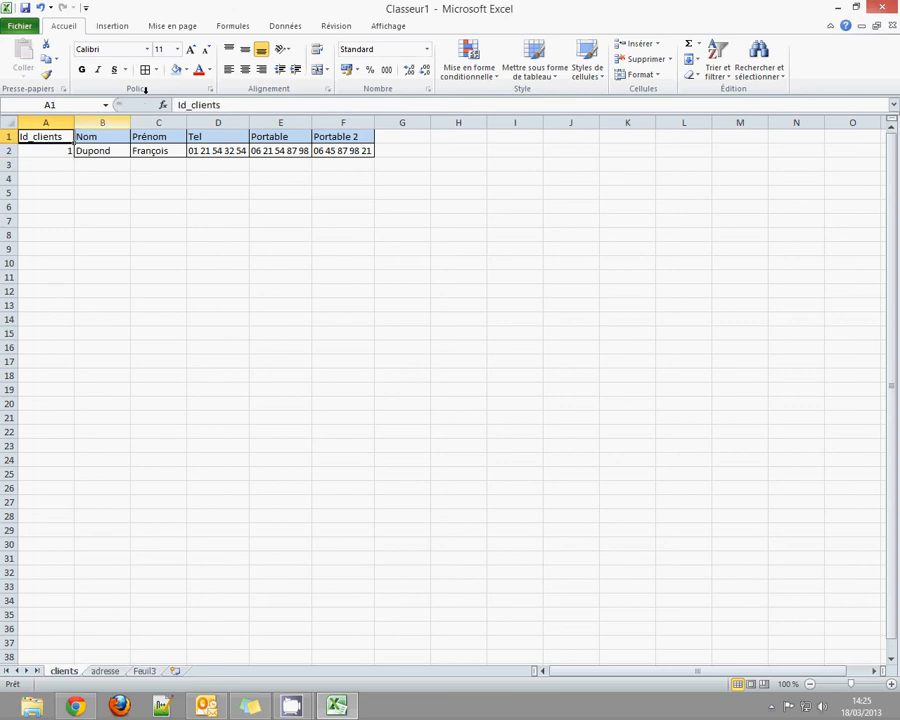
pyautogui.click(50, 150)
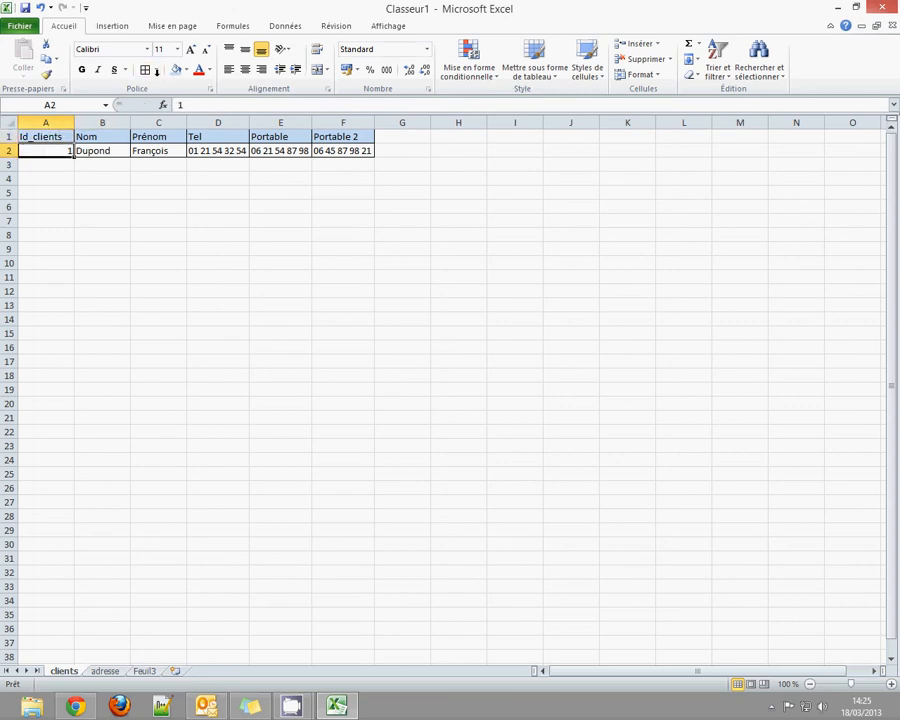
pyautogui.click(147, 71)
pyautogui.click(161, 262)
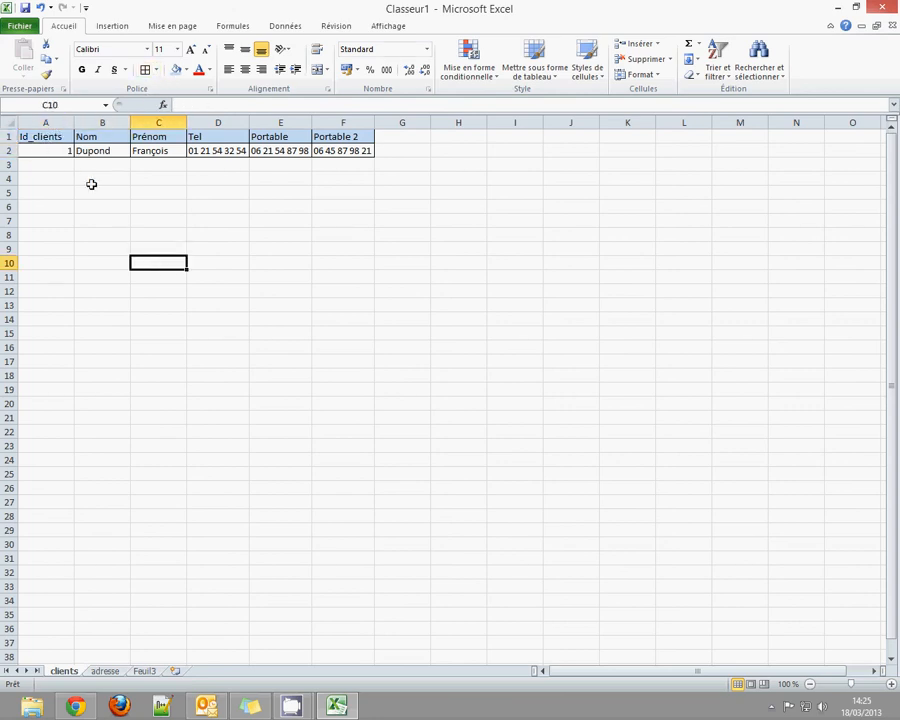
# Centre the contents of the client record in row 2 horizontally
pyautogui.click(8, 151)
pyautogui.click(245, 70)
pyautogui.click(243, 207)
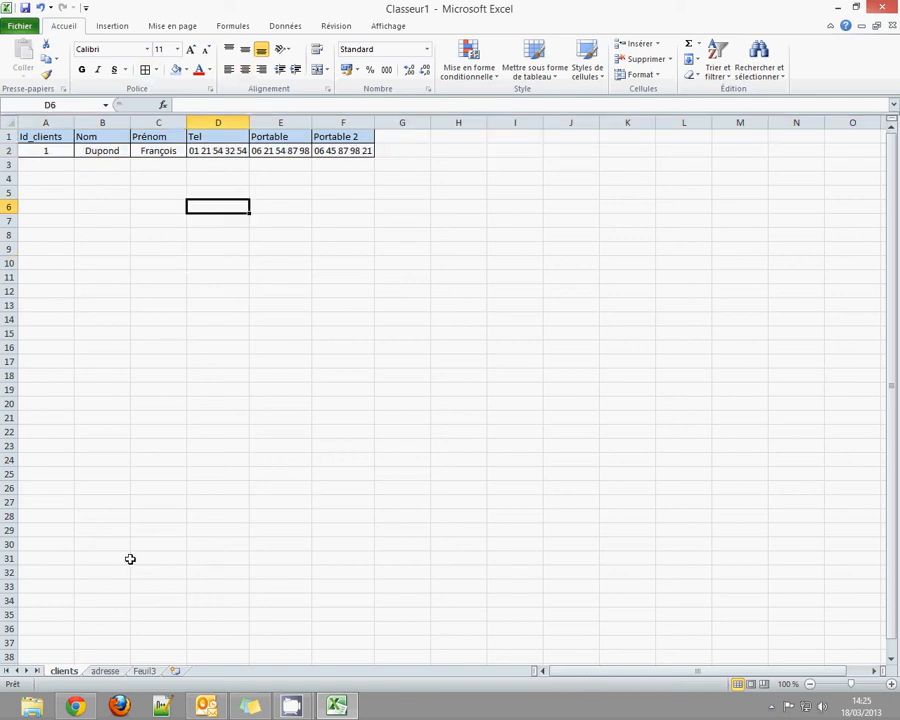
# Add a column headed "client" in F1 of the adresse sheet, directly after the Ville column
pyautogui.click(100, 672)
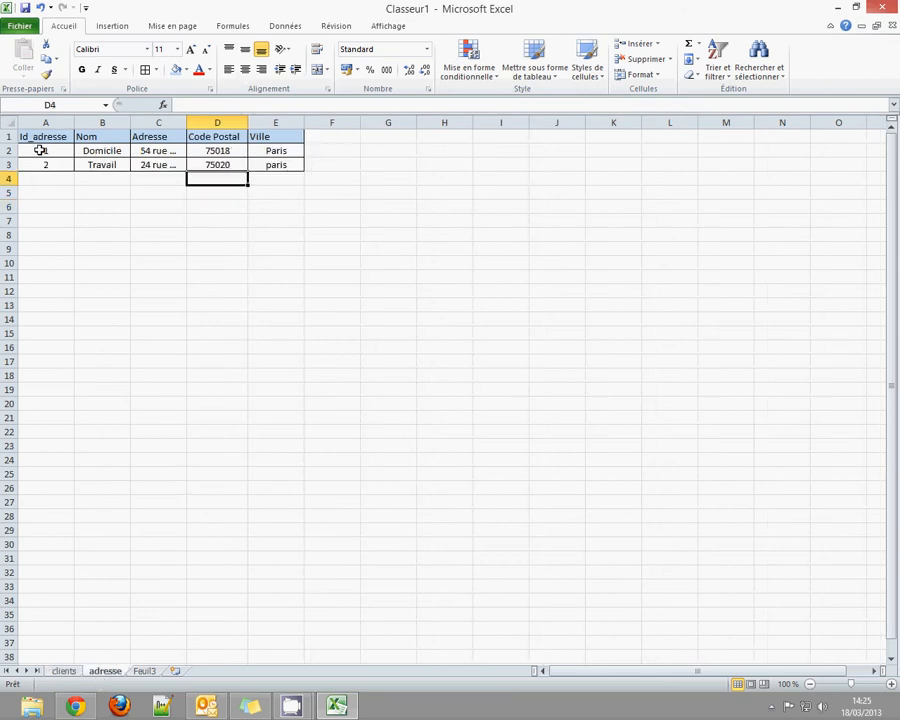
pyautogui.moveTo(96, 150); pyautogui.dragTo(268, 150)
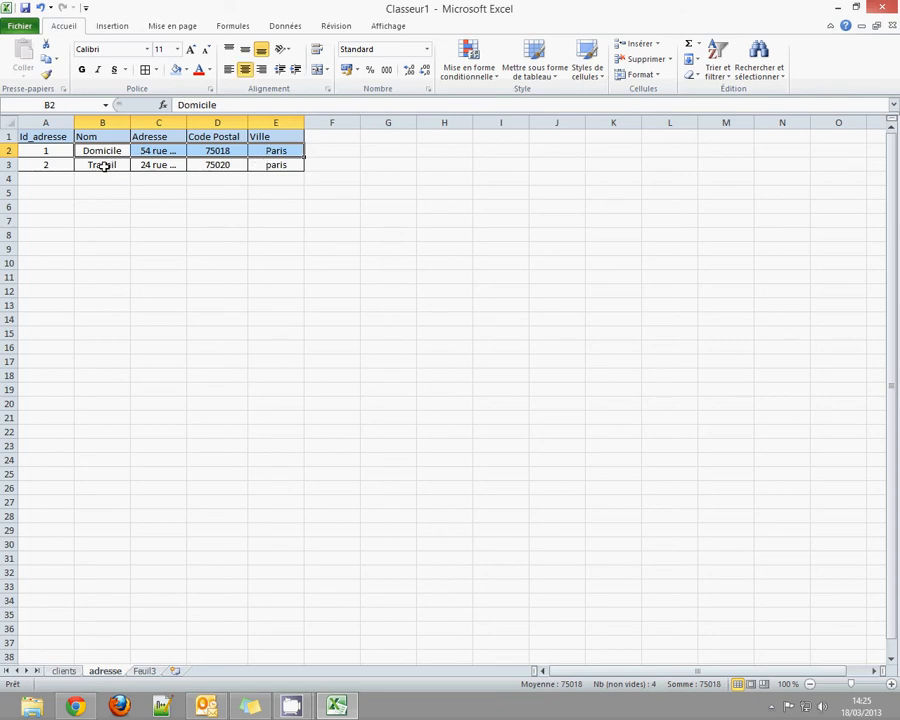
pyautogui.moveTo(107, 164); pyautogui.dragTo(260, 165)
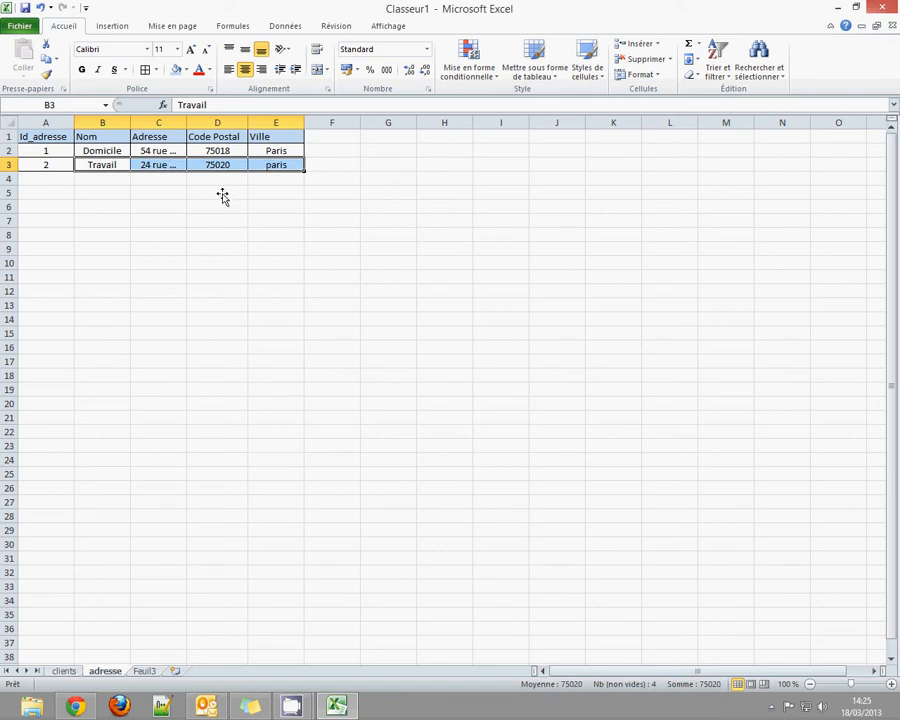
pyautogui.click(222, 196)
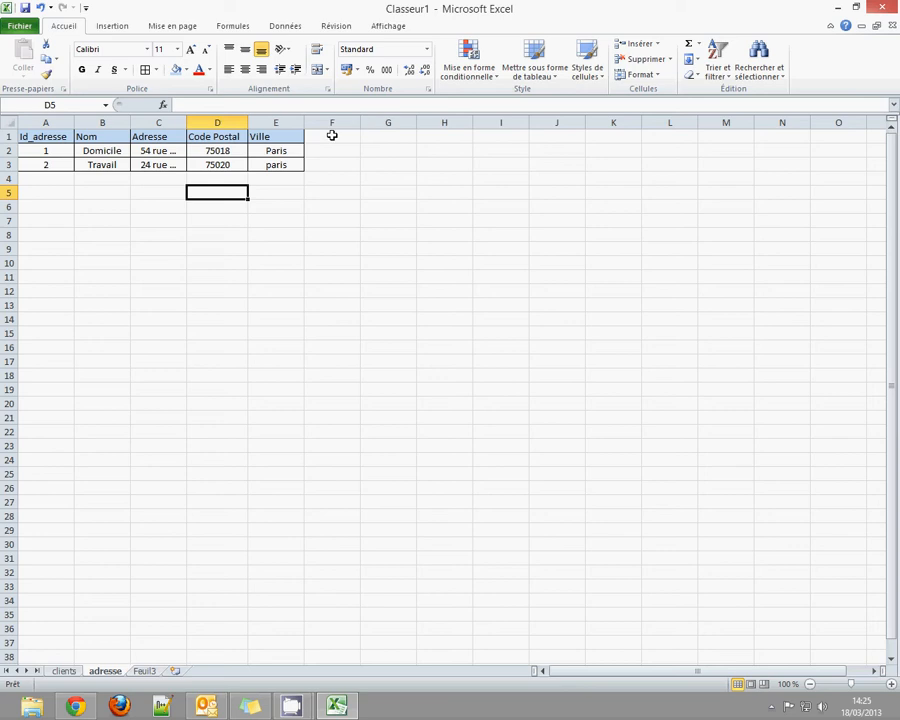
pyautogui.click(332, 135)
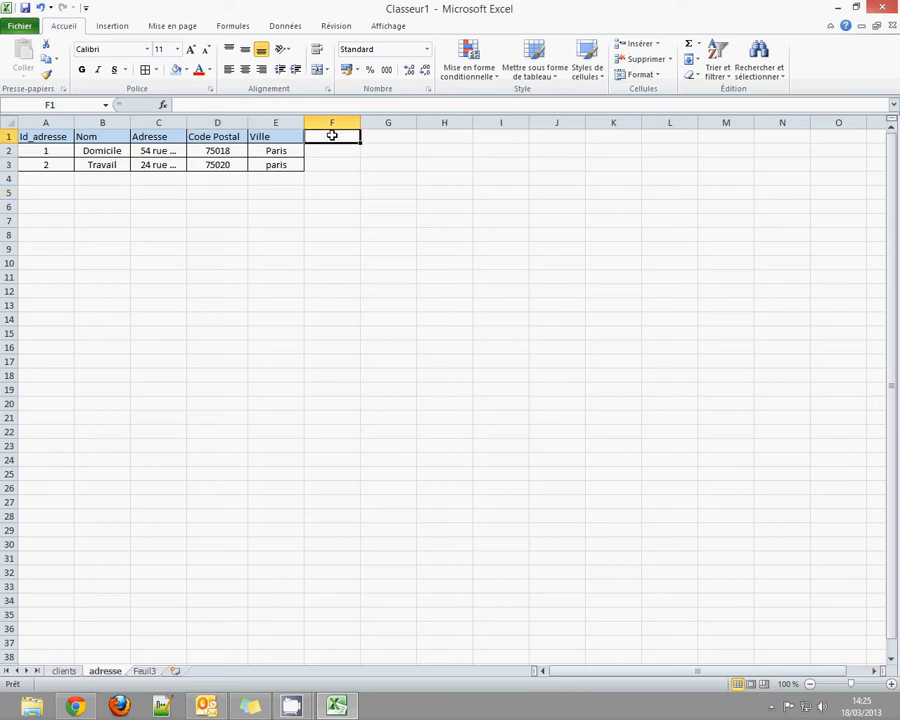
pyautogui.write('i')
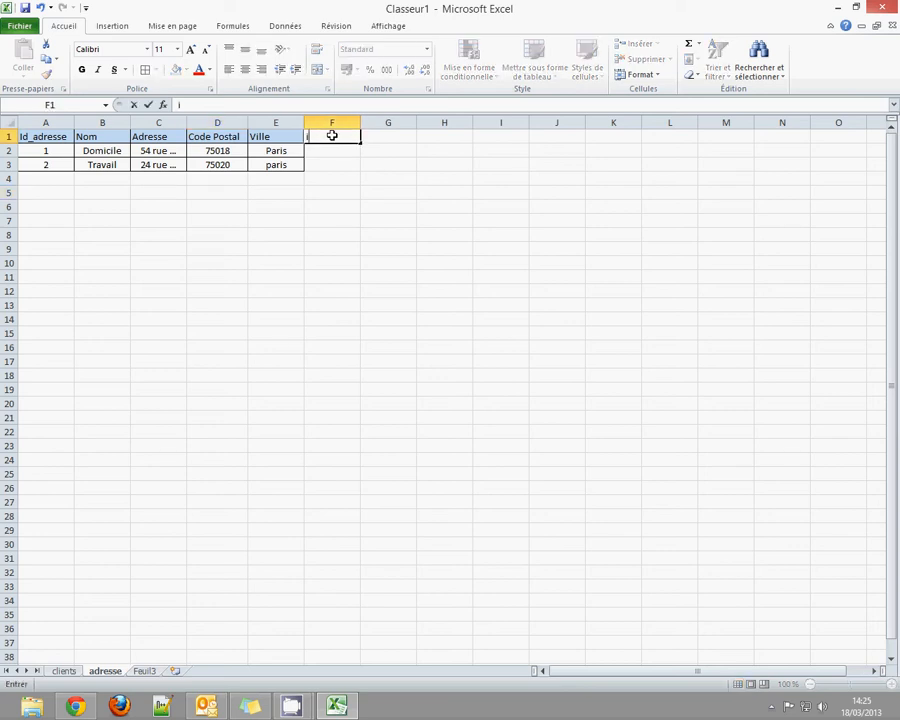
pyautogui.write('t')
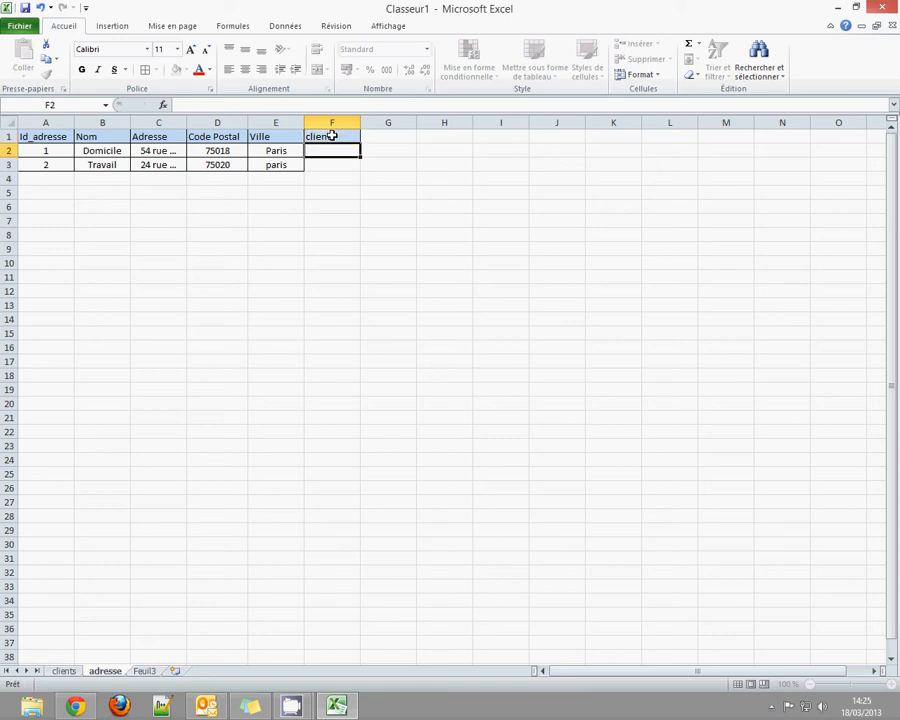
pyautogui.press('Return')
# Apply borders to F2:F3 under the client header and enter 1 as the client for both addresses
pyautogui.moveTo(328, 150); pyautogui.dragTo(330, 162)
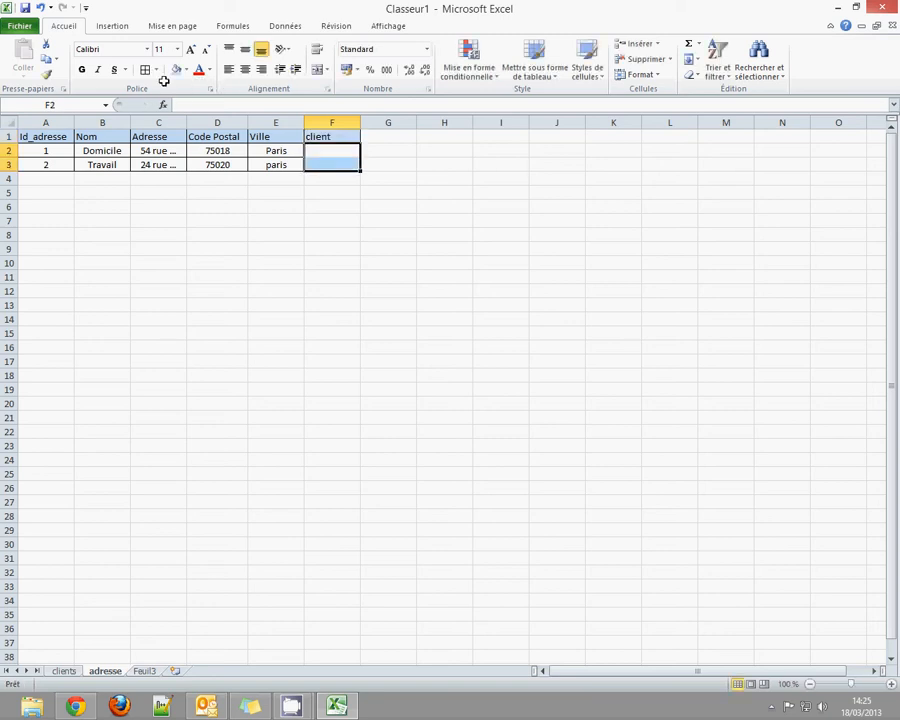
pyautogui.click(395, 182)
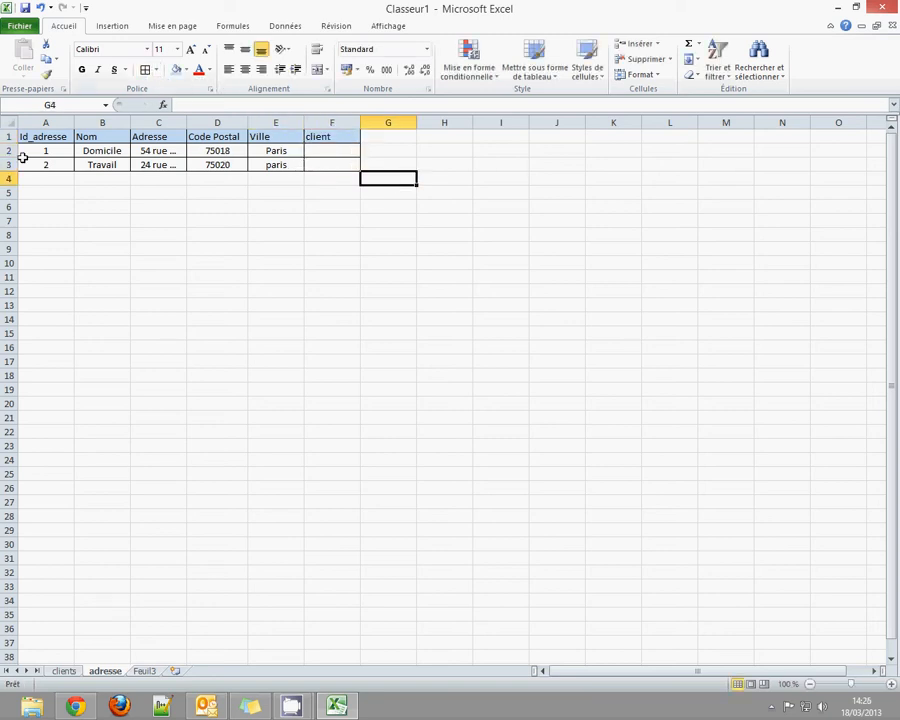
pyautogui.click(324, 149)
pyautogui.write('1')
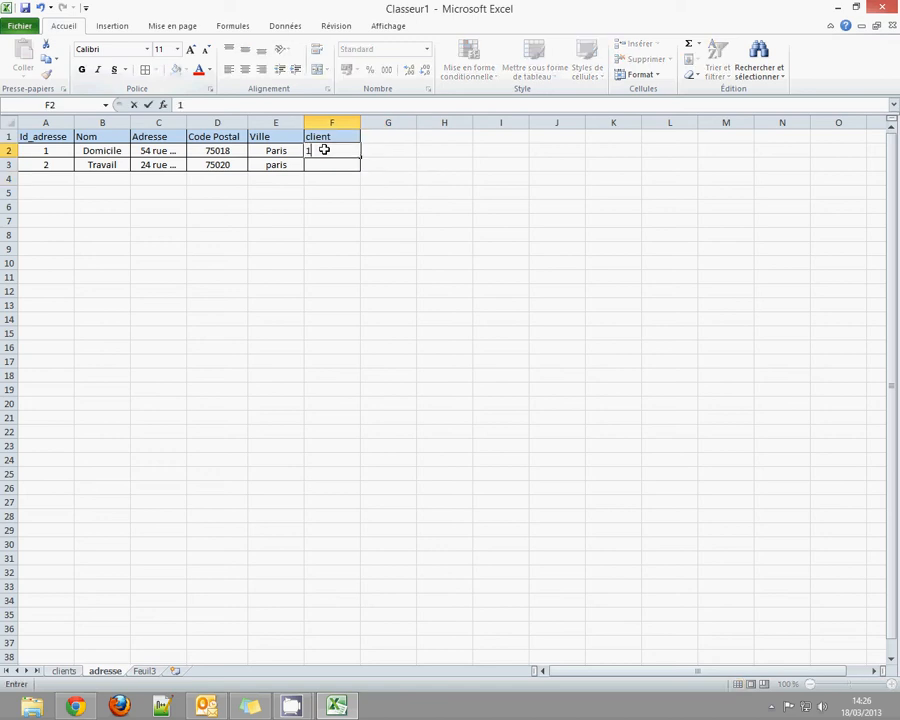
pyautogui.click(323, 164)
pyautogui.write('1')
pyautogui.press('Return')
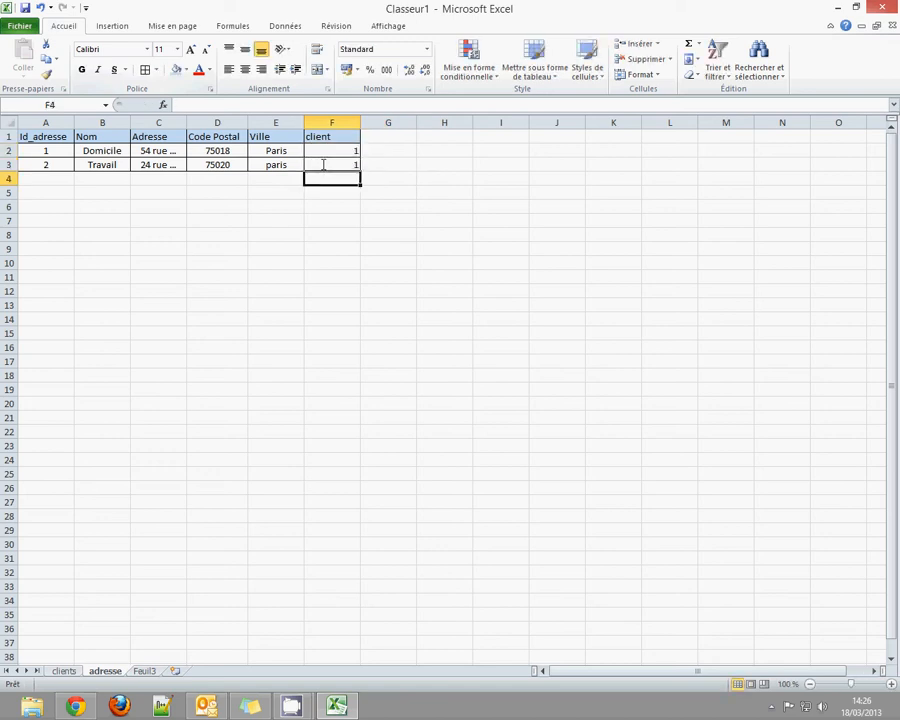
# Centre the contents of the client column F horizontally in the adresse sheet
pyautogui.click(332, 122)
pyautogui.click(245, 69)
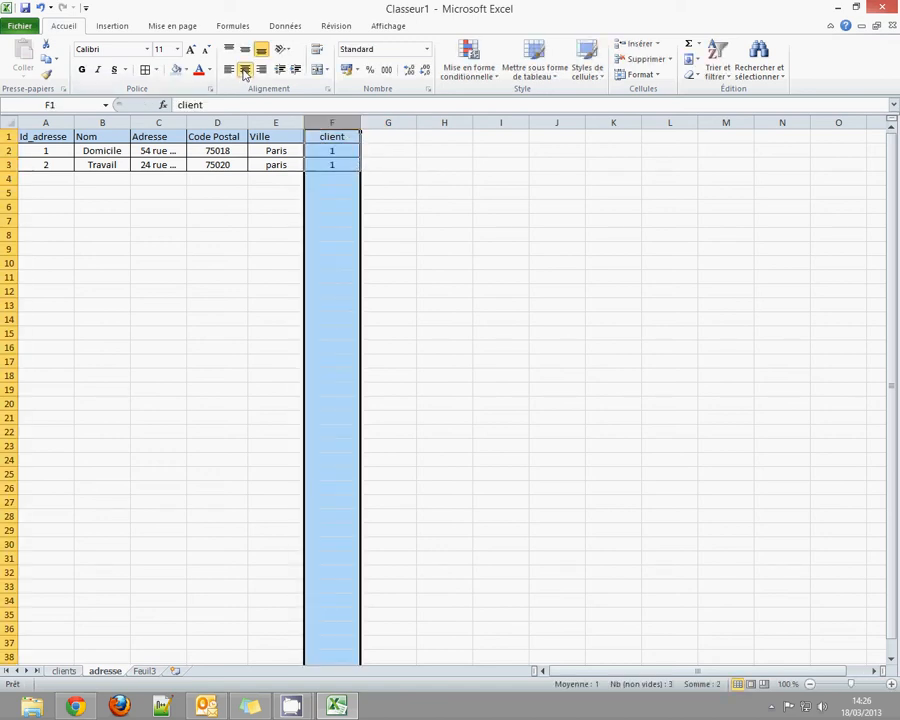
pyautogui.click(320, 205)
pyautogui.moveTo(330, 152); pyautogui.dragTo(58, 168)
pyautogui.click(331, 152)
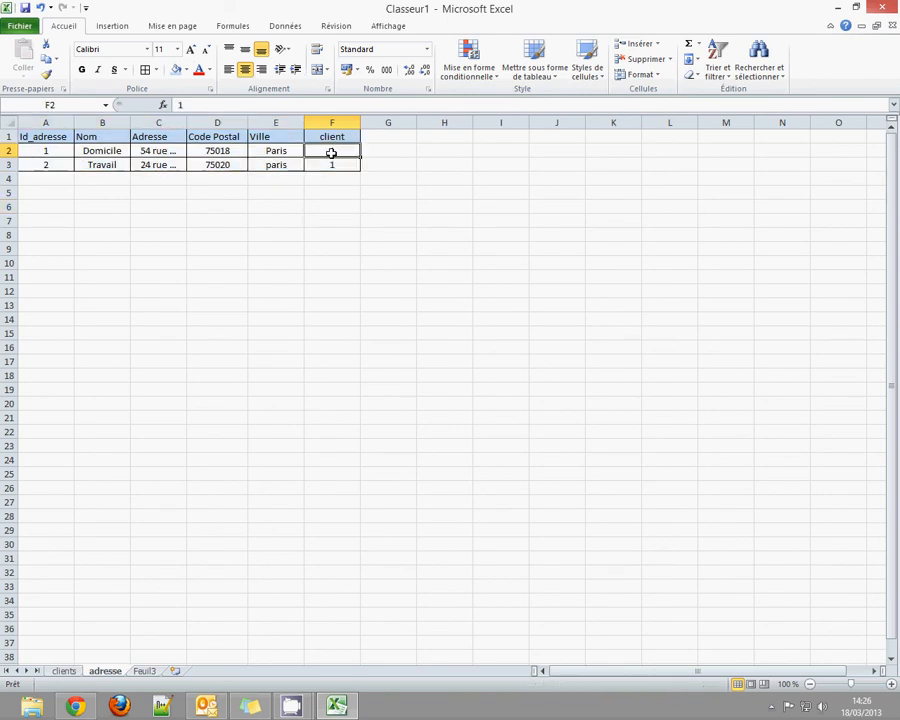
pyautogui.click(64, 670)
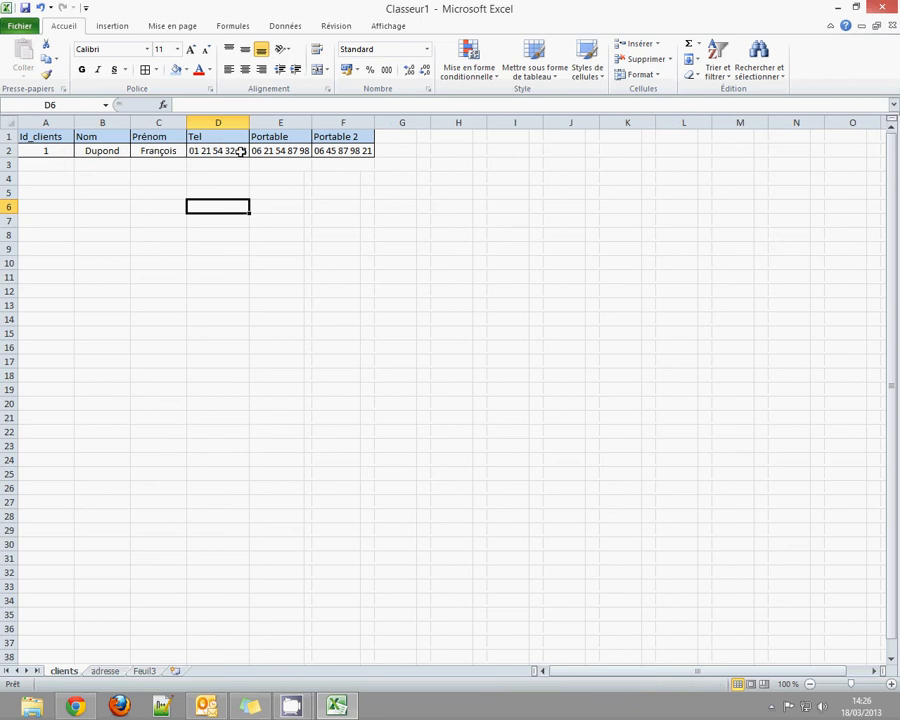
pyautogui.click(111, 674)
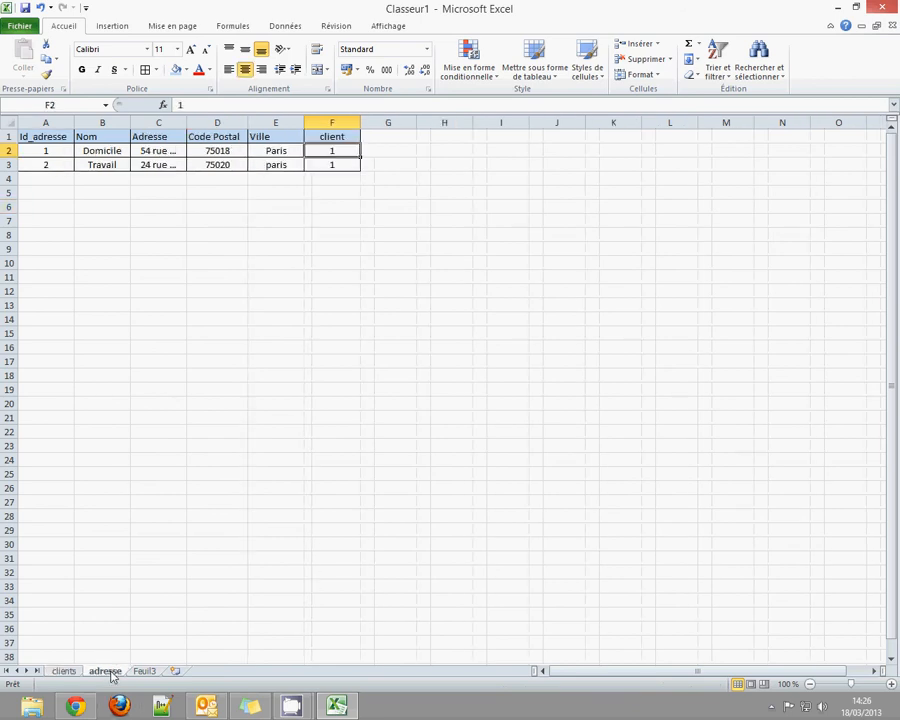
# Rename the empty sheet Feuil3 as tel
pyautogui.click(150, 671)
pyautogui.rightClick(152, 671)
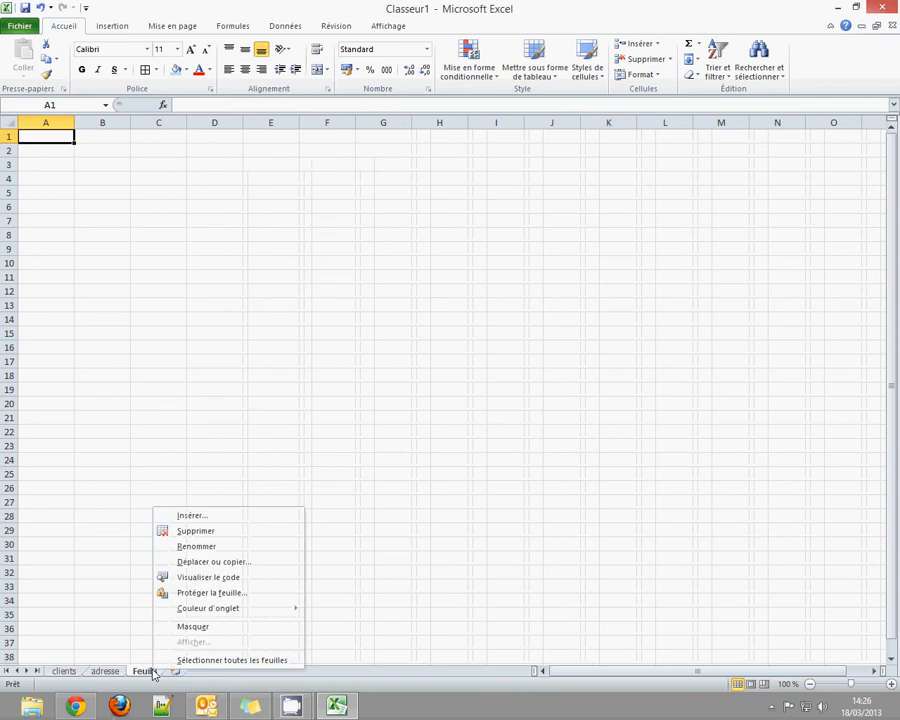
pyautogui.click(194, 546)
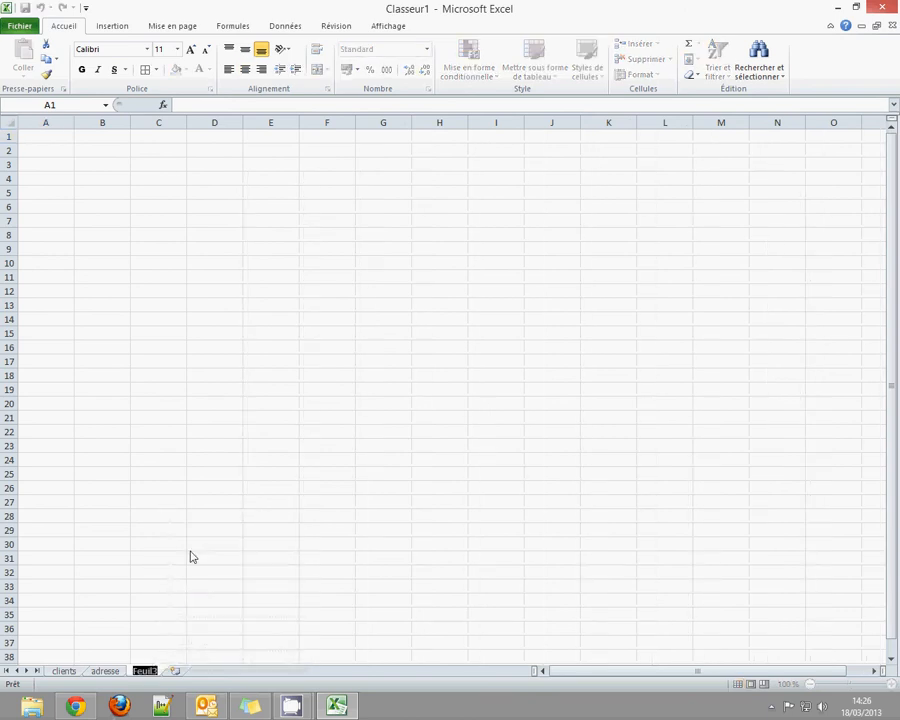
pyautogui.write('tel')
pyautogui.click(191, 551)
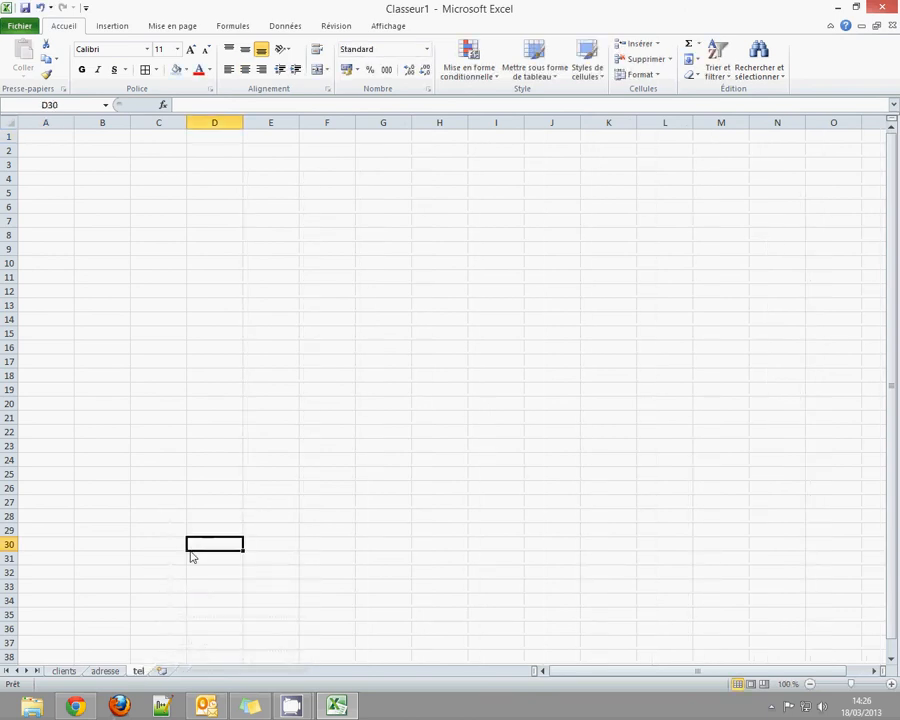
# Add the header id_tel in A1 with light blue fill and borders, and enter 1 as the first identifier in A2
pyautogui.click(62, 133)
pyautogui.write('id_tel')
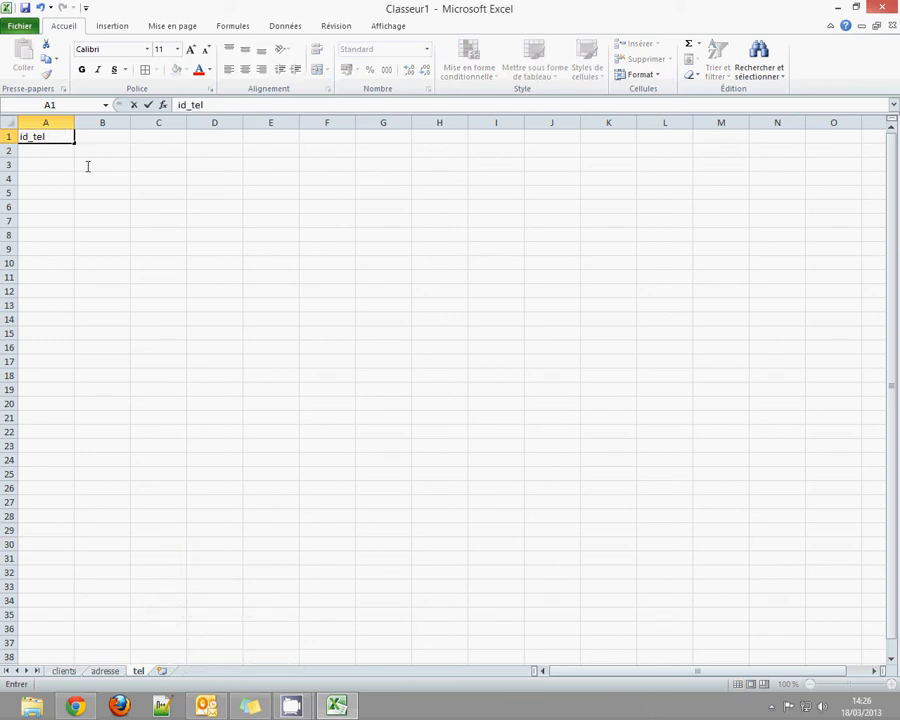
pyautogui.click(88, 166)
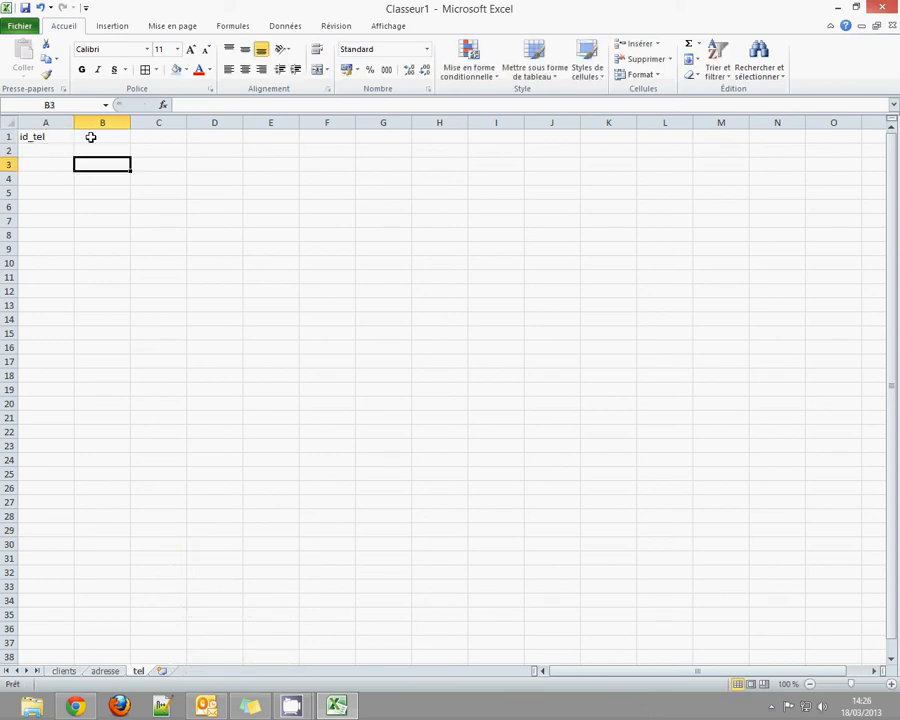
pyautogui.click(90, 137)
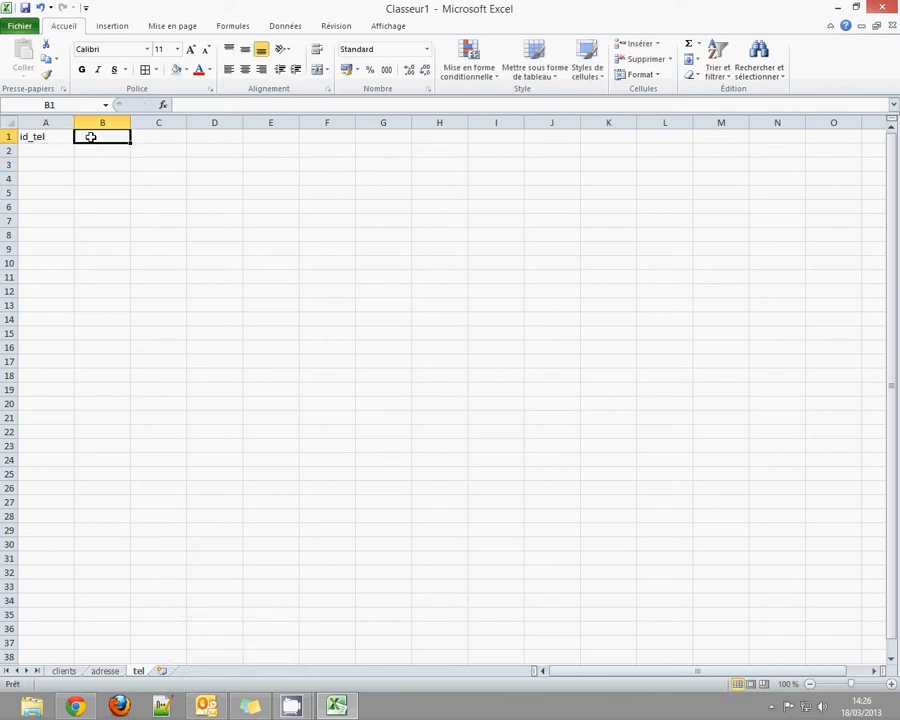
pyautogui.moveTo(90, 137); pyautogui.dragTo(101, 150)
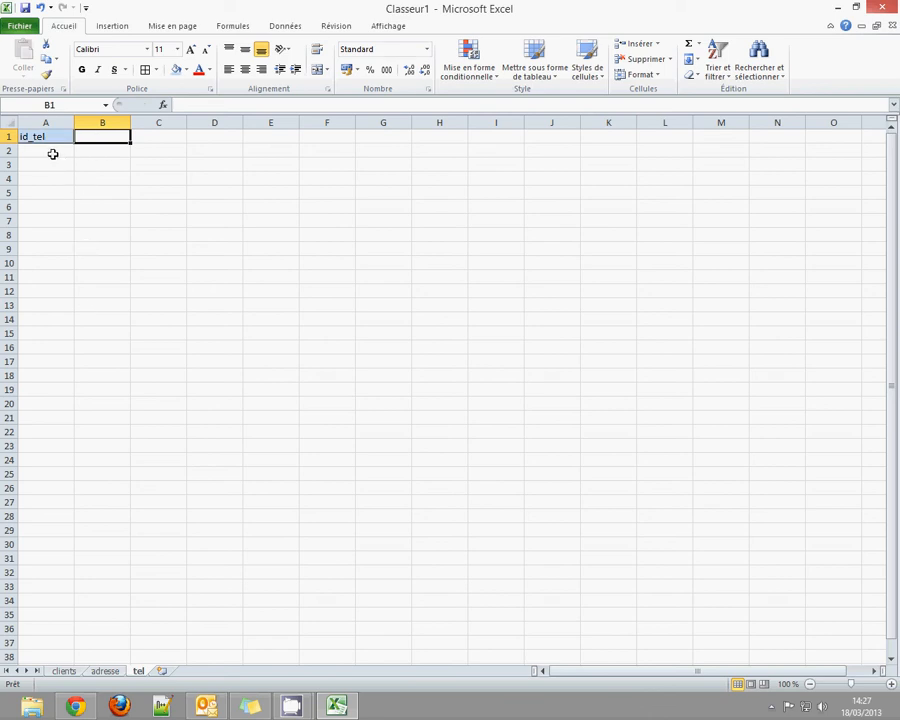
pyautogui.click(52, 151)
pyautogui.write('1')
# Enter the headers tel in B1 and Nom in C1 of the tel sheet
pyautogui.click(116, 137)
pyautogui.write('tel')
pyautogui.click(149, 137)
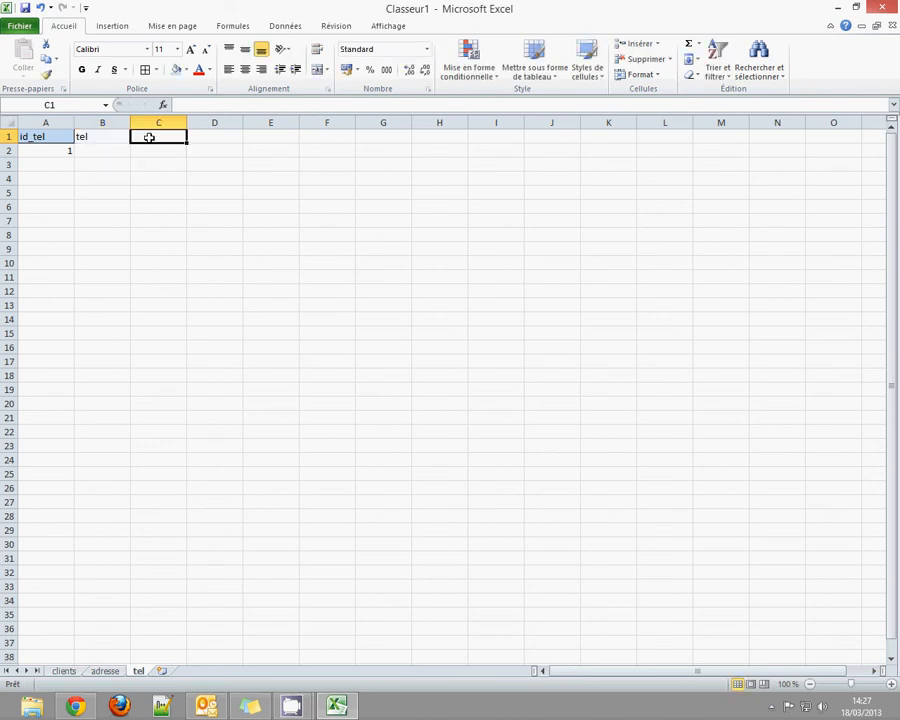
pyautogui.write('Nom')
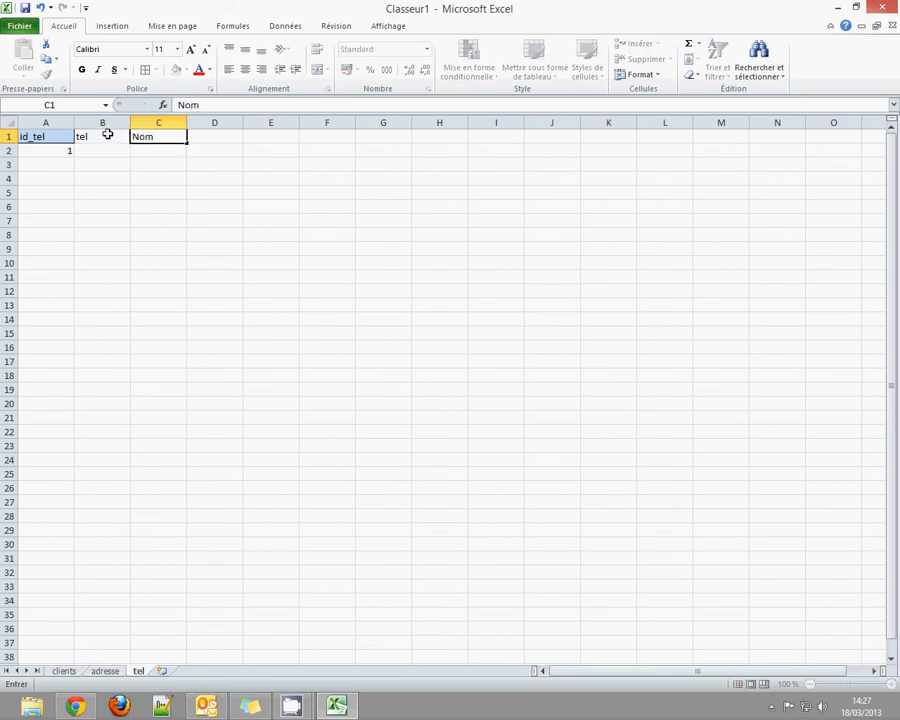
# Head column B Nom and column C Tel, giving both headers the light blue fill and borders of id_tel
pyautogui.click(105, 134)
pyautogui.write('?Nom')
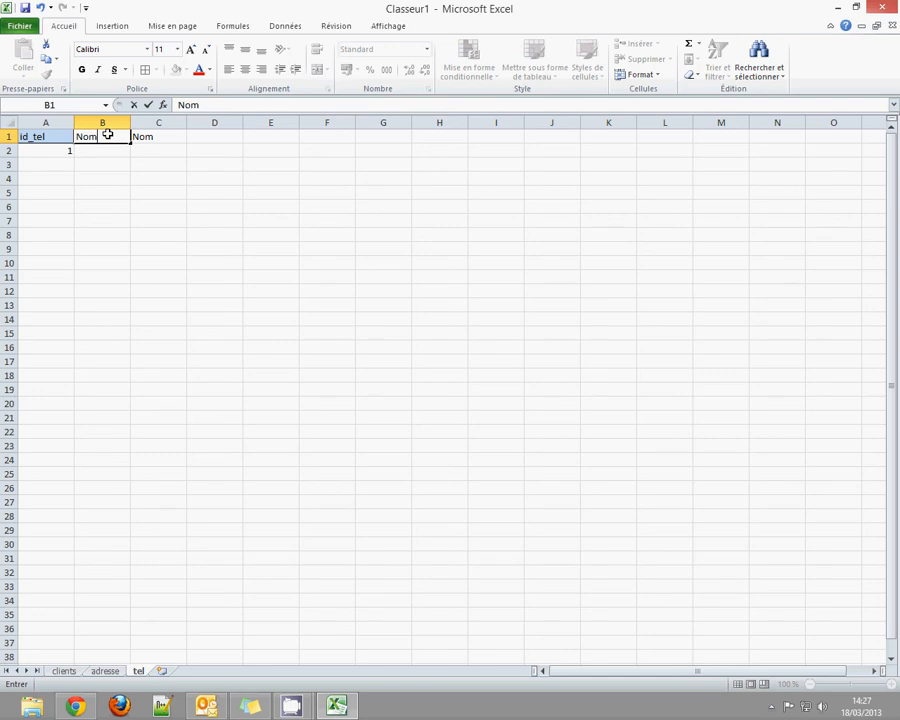
pyautogui.click(158, 137)
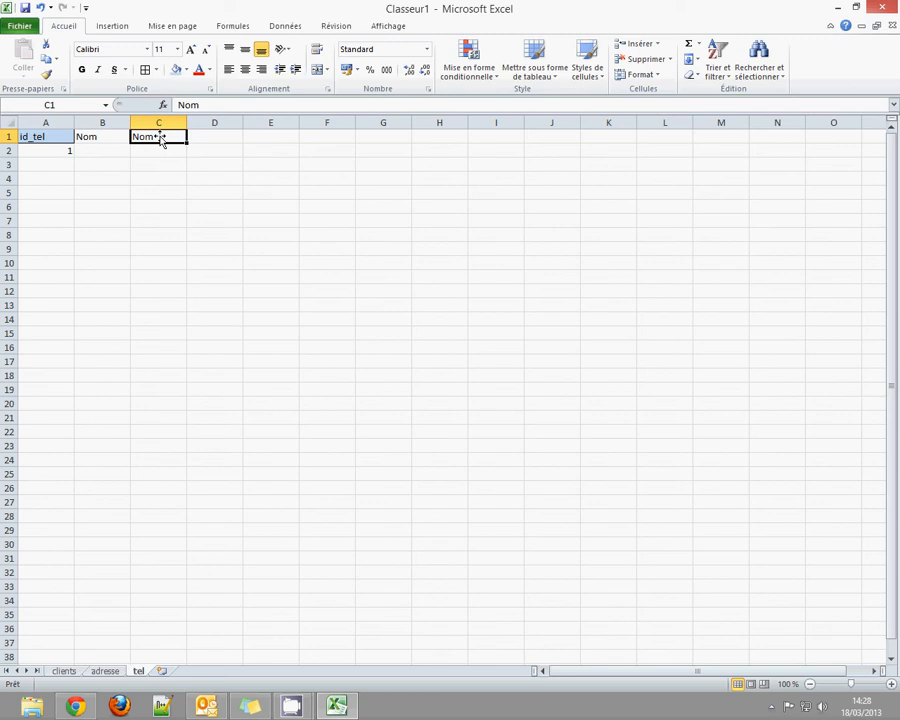
pyautogui.write('Tel')
pyautogui.click(112, 206)
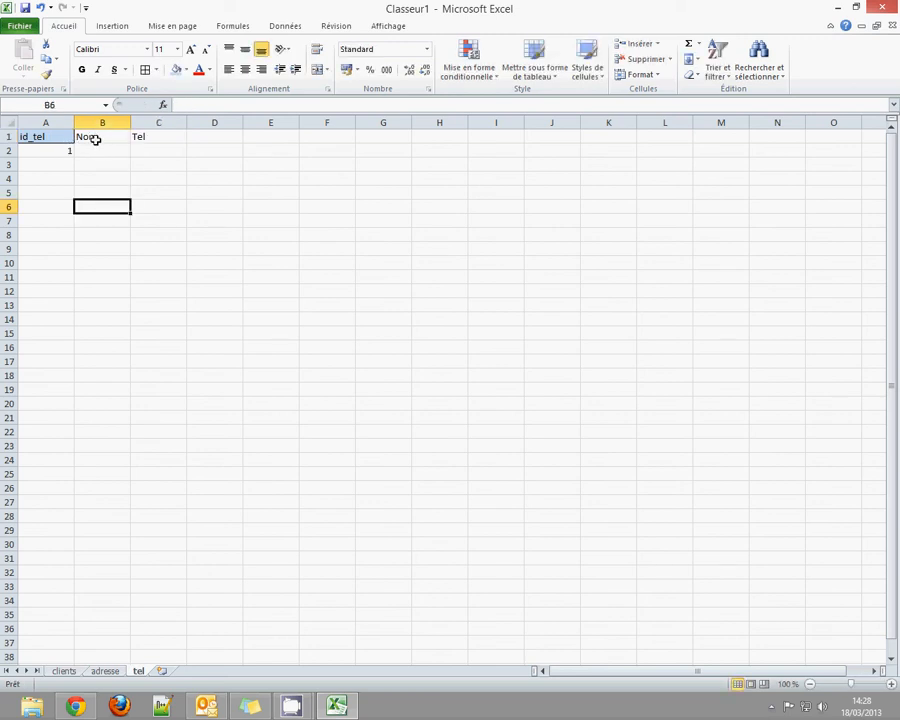
pyautogui.moveTo(95, 140); pyautogui.dragTo(150, 137)
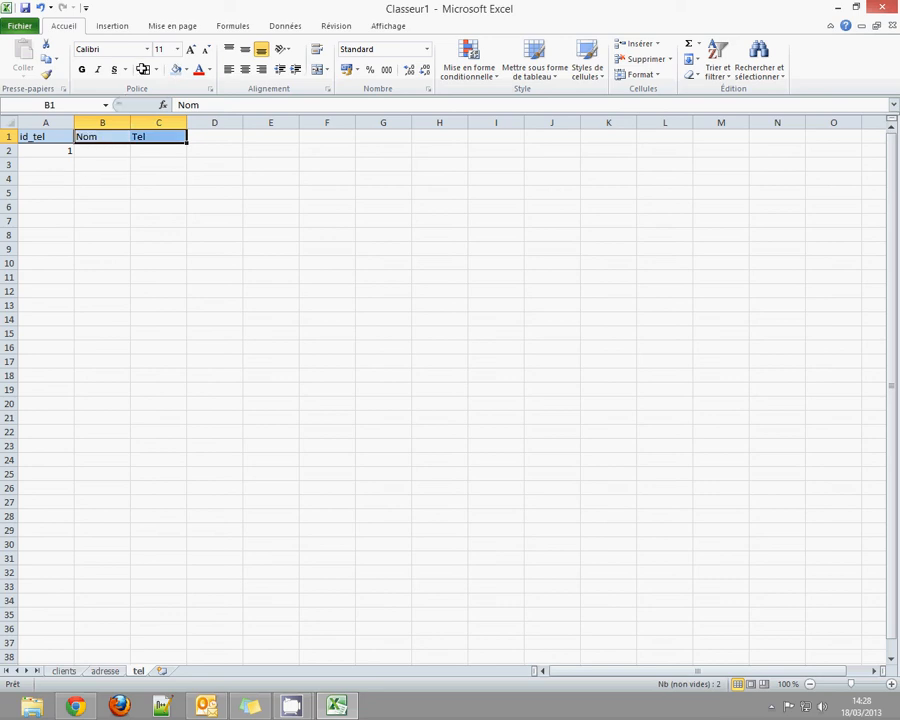
pyautogui.click(143, 69)
# Enter Fixe as the Nom of the first phone record in B2
pyautogui.click(116, 150)
pyautogui.write('Fixe')
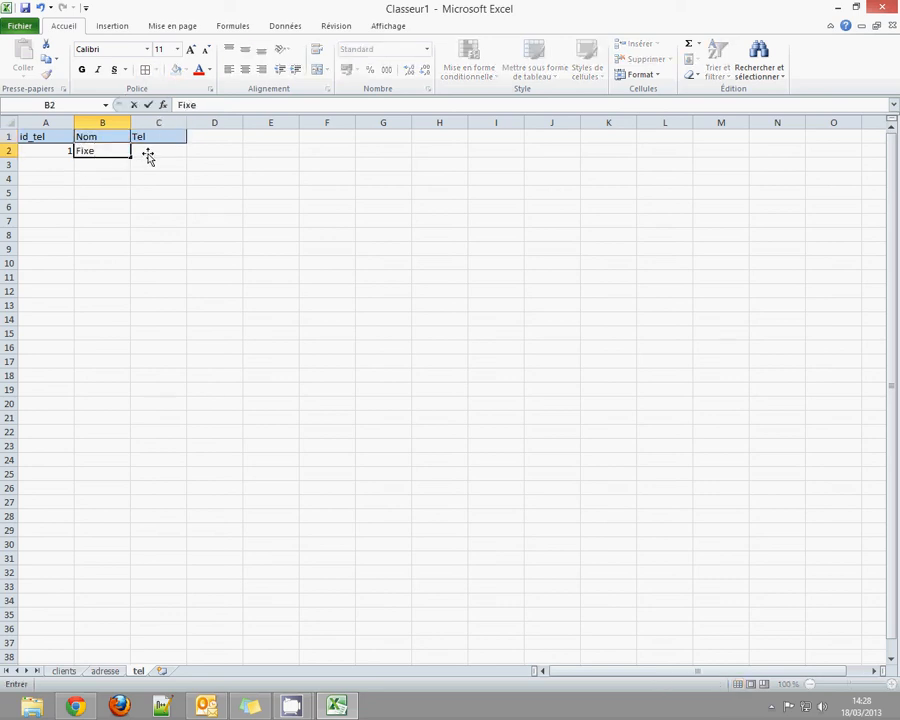
pyautogui.click(147, 155)
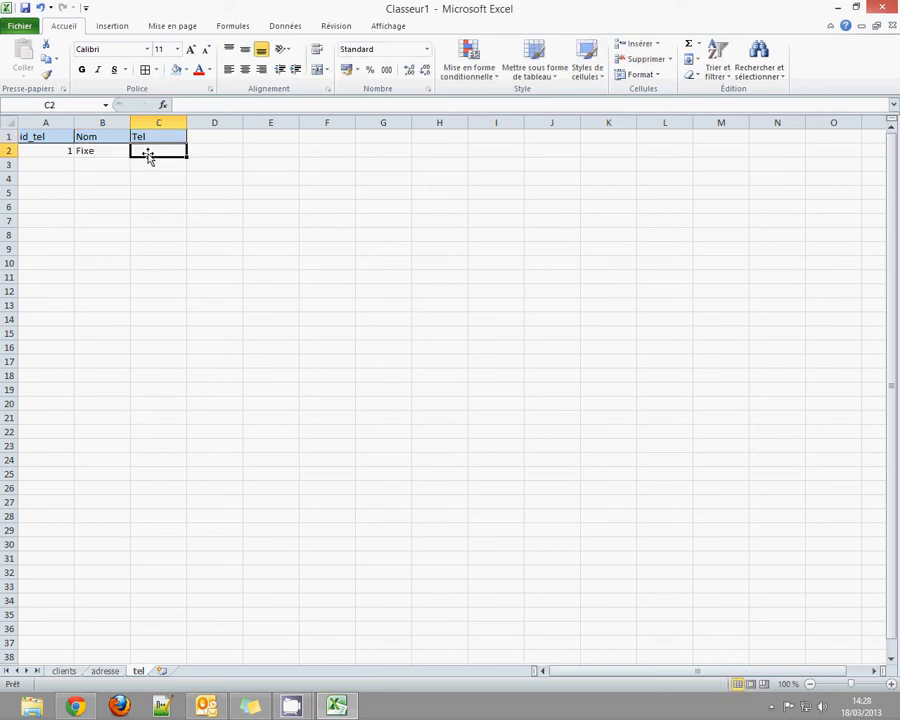
# Copy the client's Tel number from the clients sheet into C2 of the tel sheet and fit column C to its content
pyautogui.click(58, 671)
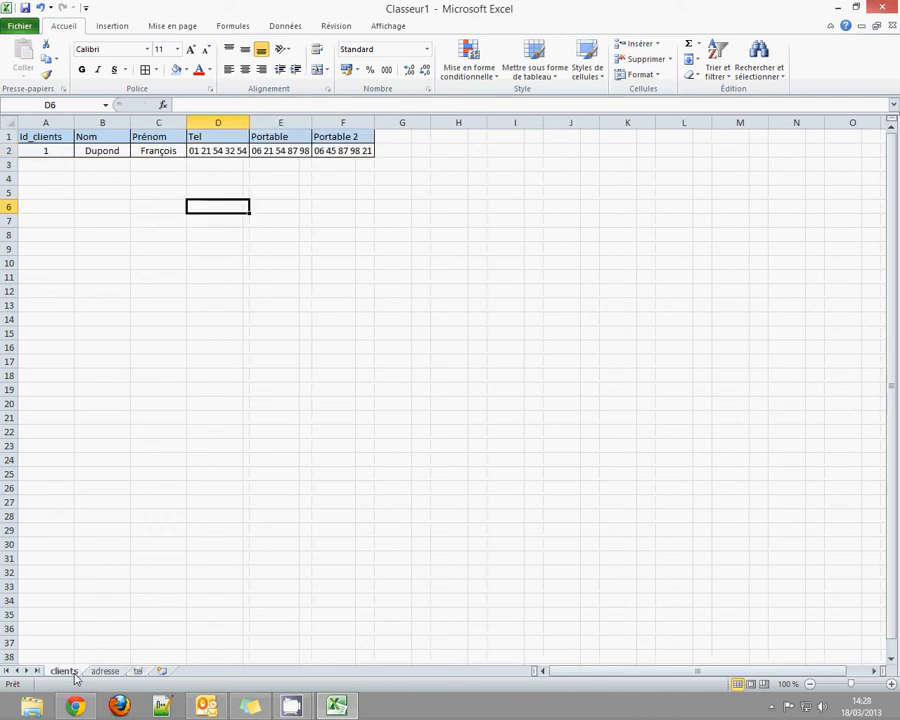
pyautogui.click(222, 150)
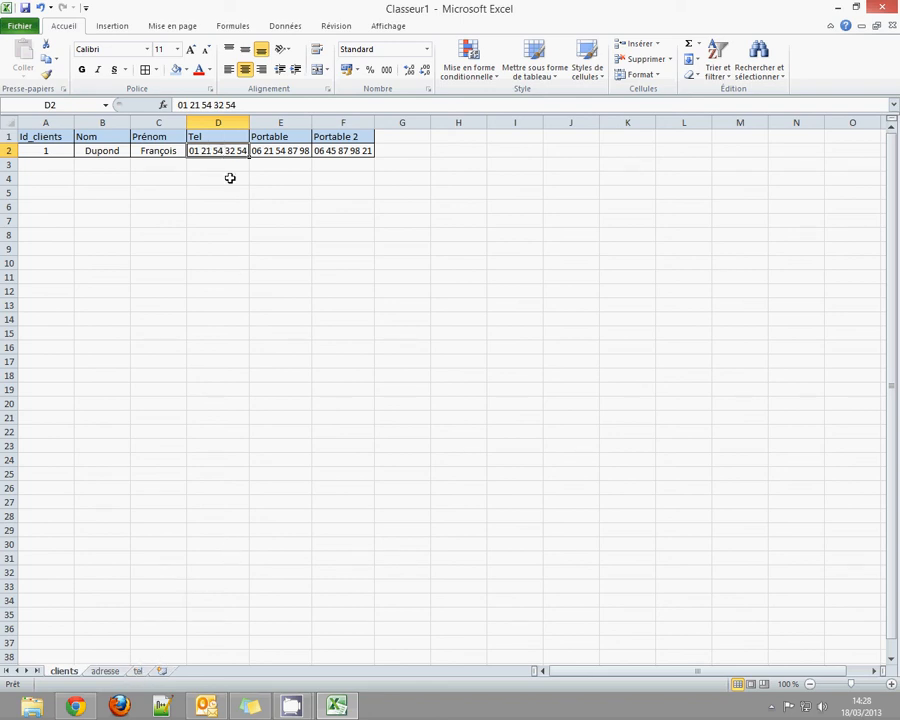
pyautogui.hotkey('ctrl', 'c')
pyautogui.click(139, 671)
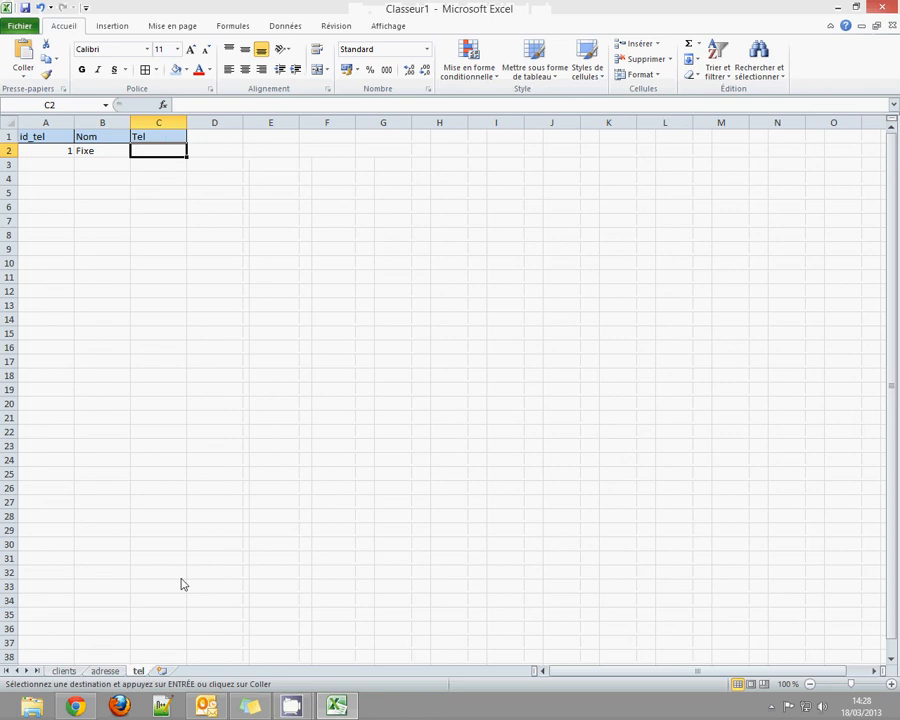
pyautogui.hotkey('ctrl', 'v')
pyautogui.doubleClick(188, 122)
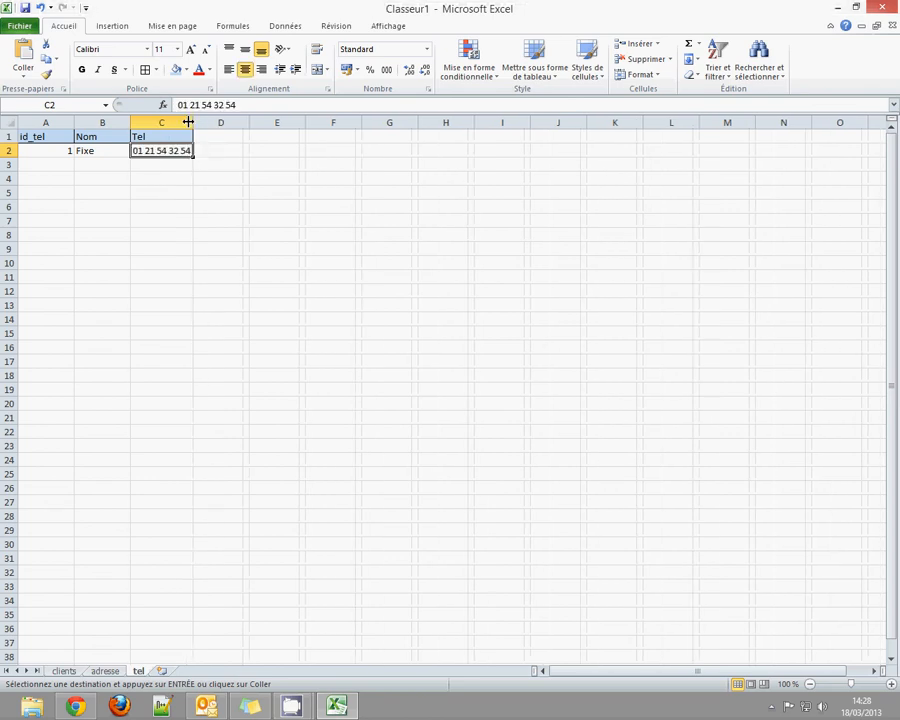
pyautogui.click(90, 150)
# Add a second phone record in row 3 with id_tel 2 and the Nom Portable
pyautogui.click(60, 164)
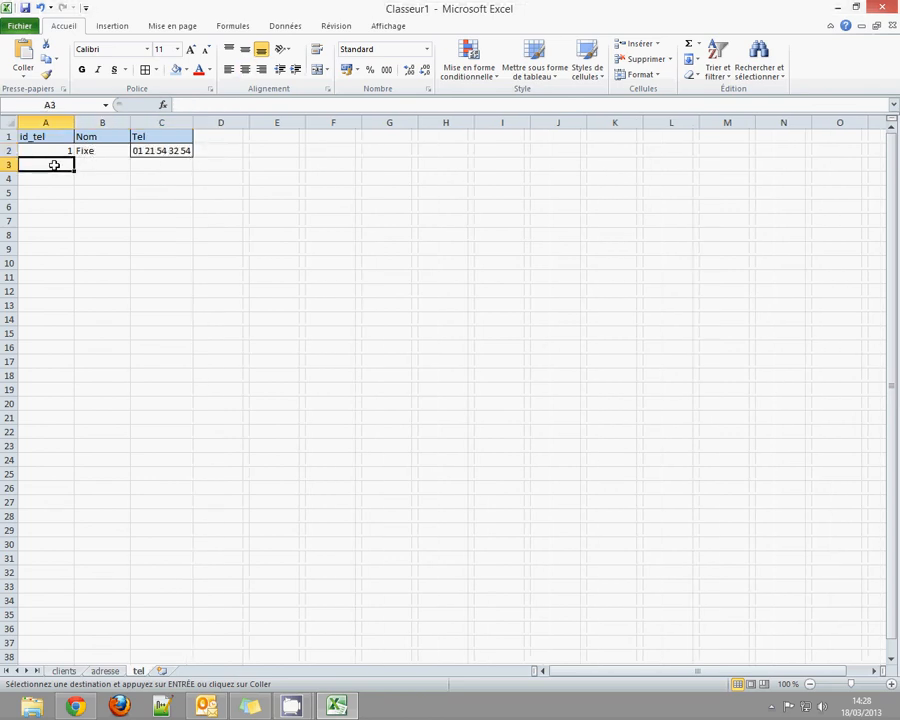
pyautogui.write('2')
pyautogui.click(117, 167)
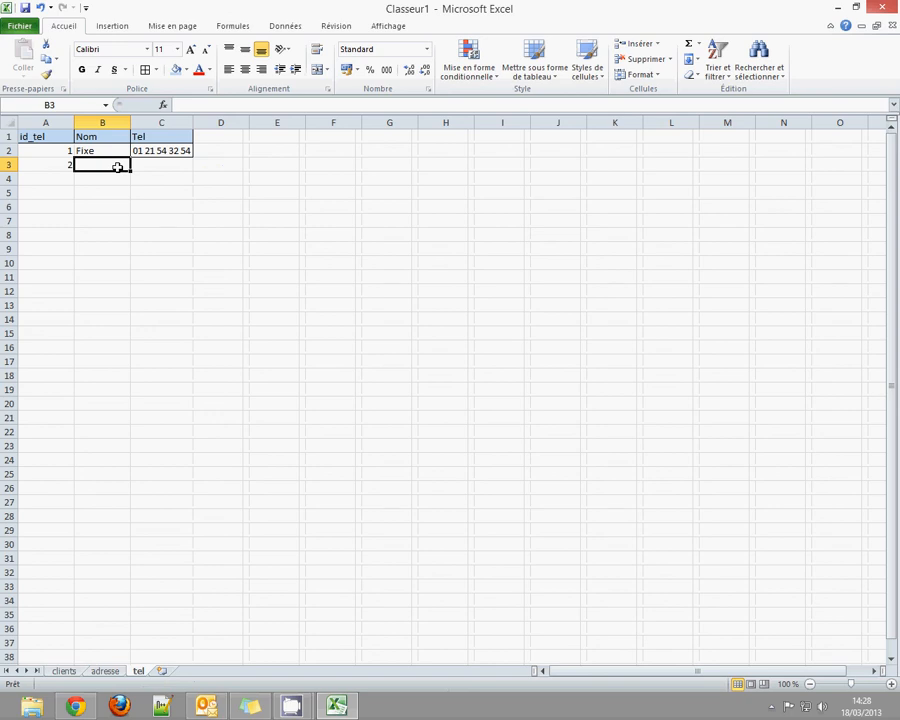
pyautogui.write('Portable')
pyautogui.click(155, 165)
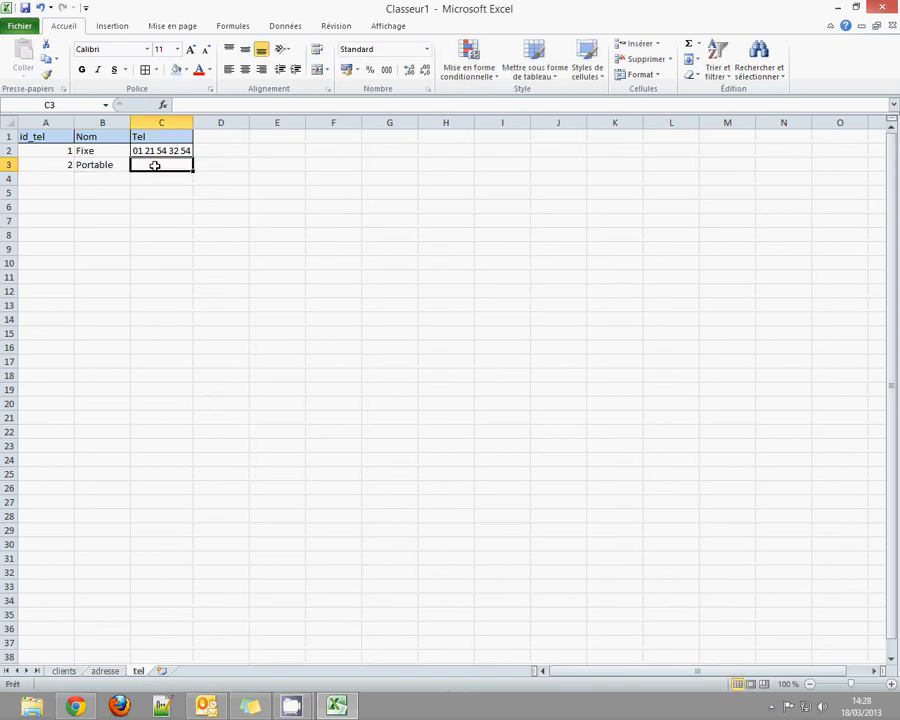
# Copy the client's Portable number from the clients sheet into C3 of the tel sheet
pyautogui.click(63, 671)
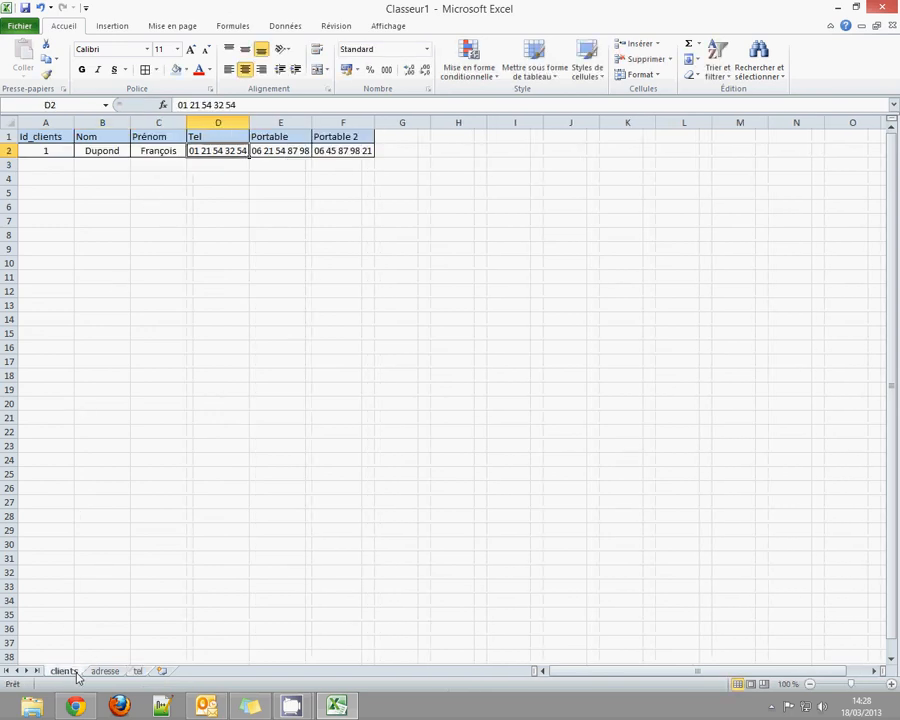
pyautogui.click(287, 153)
pyautogui.hotkey('ctrl', 'c')
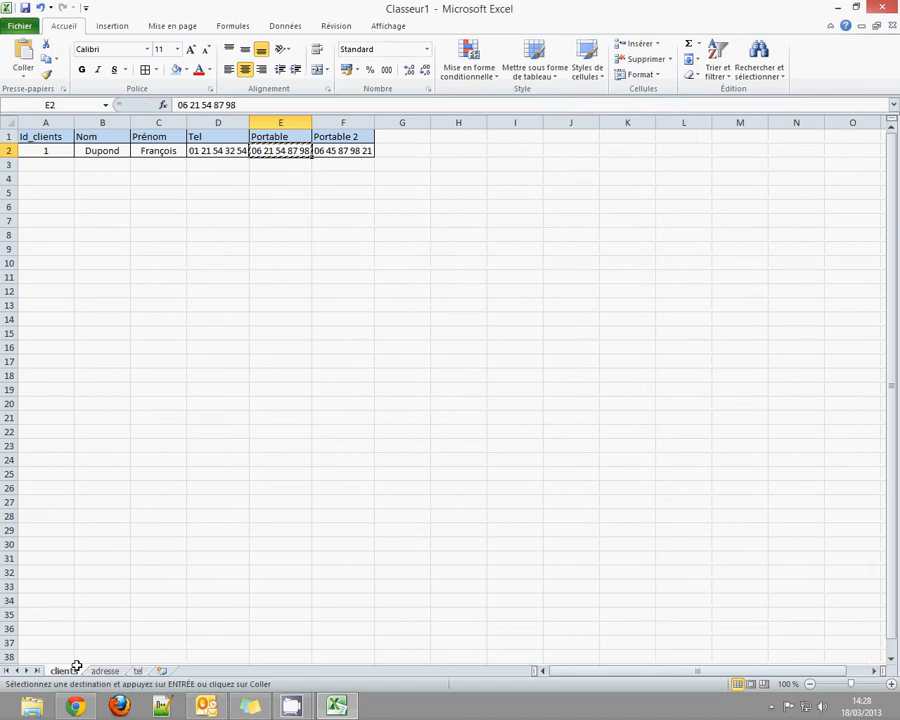
pyautogui.click(136, 671)
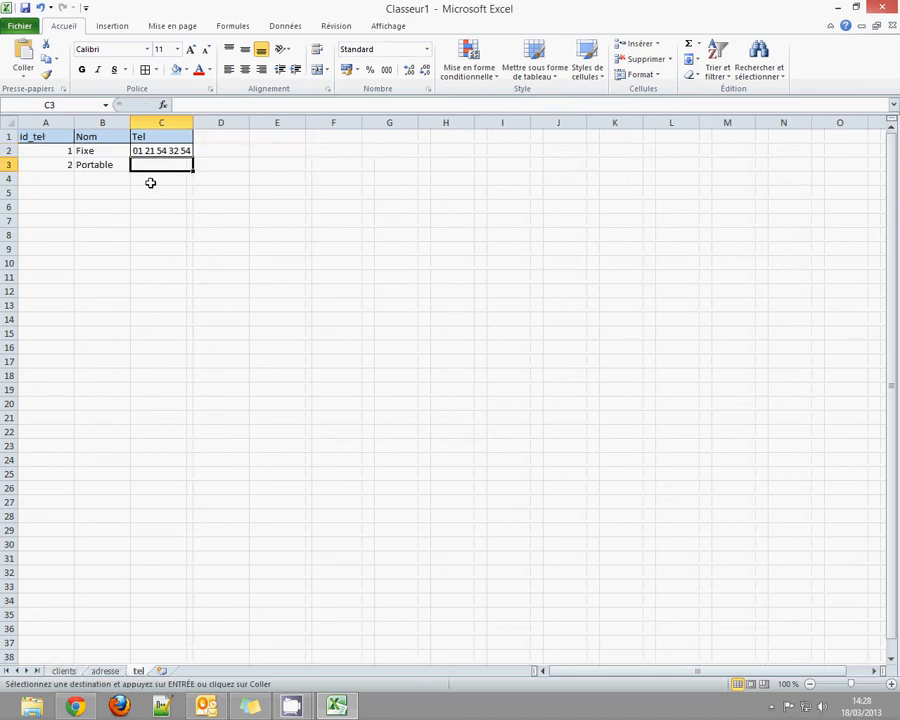
pyautogui.hotkey('ctrl', 'v')
# Add a third phone record in row 4 with id_tel 3 and the Nom Portable travail, fitting column B to its content
pyautogui.click(45, 180)
pyautogui.write('3')
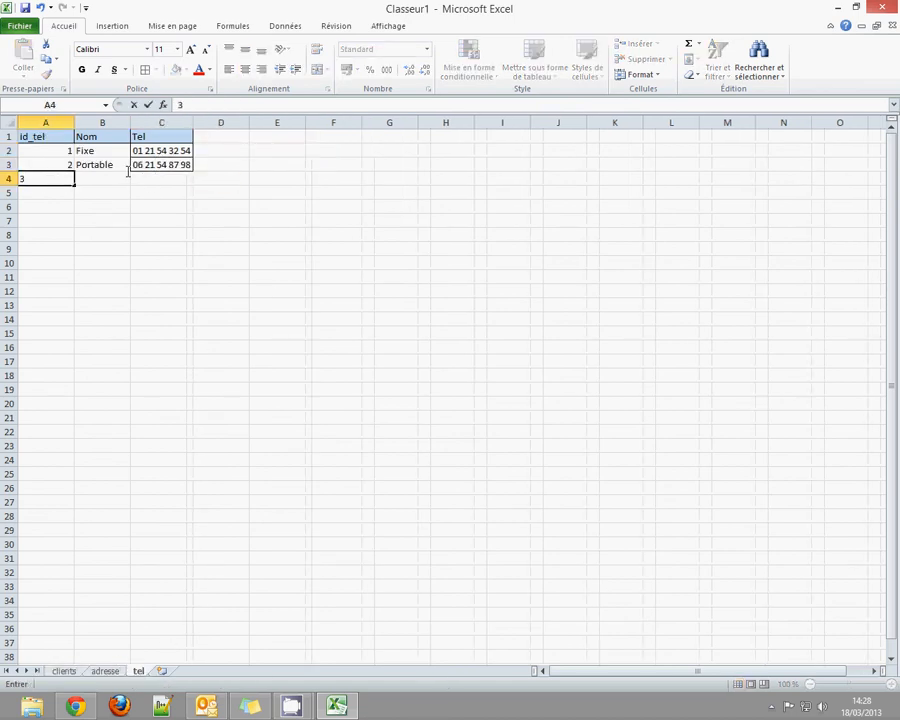
pyautogui.click(110, 179)
pyautogui.write('Po')
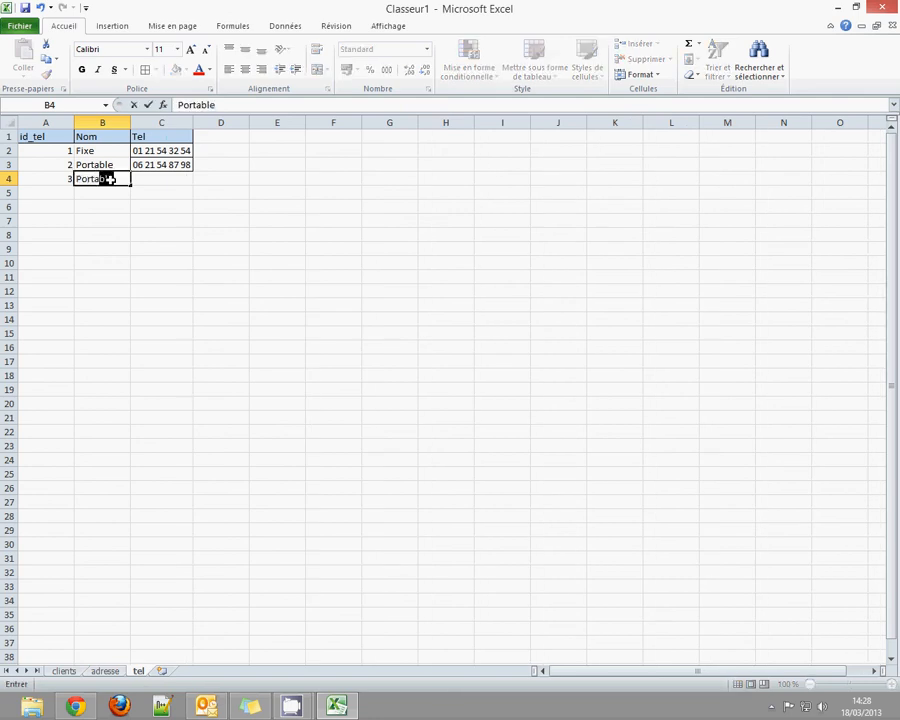
pyautogui.write('rtable travail')
pyautogui.press('Return')
pyautogui.doubleClick(131, 118)
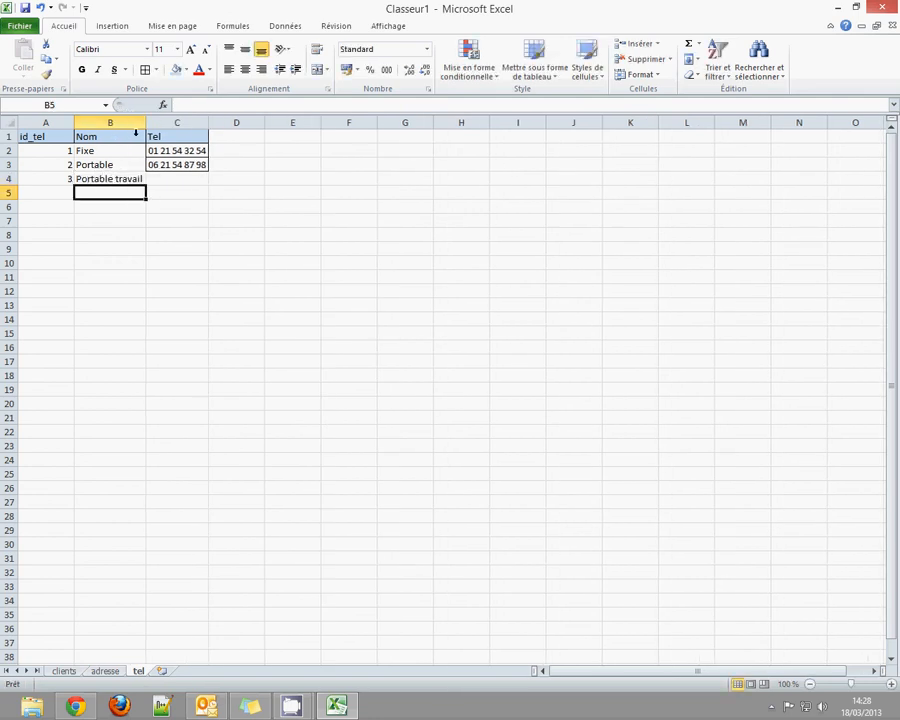
# Copy the client's Portable 2 number from the clients sheet into C4 of the tel sheet
pyautogui.click(62, 671)
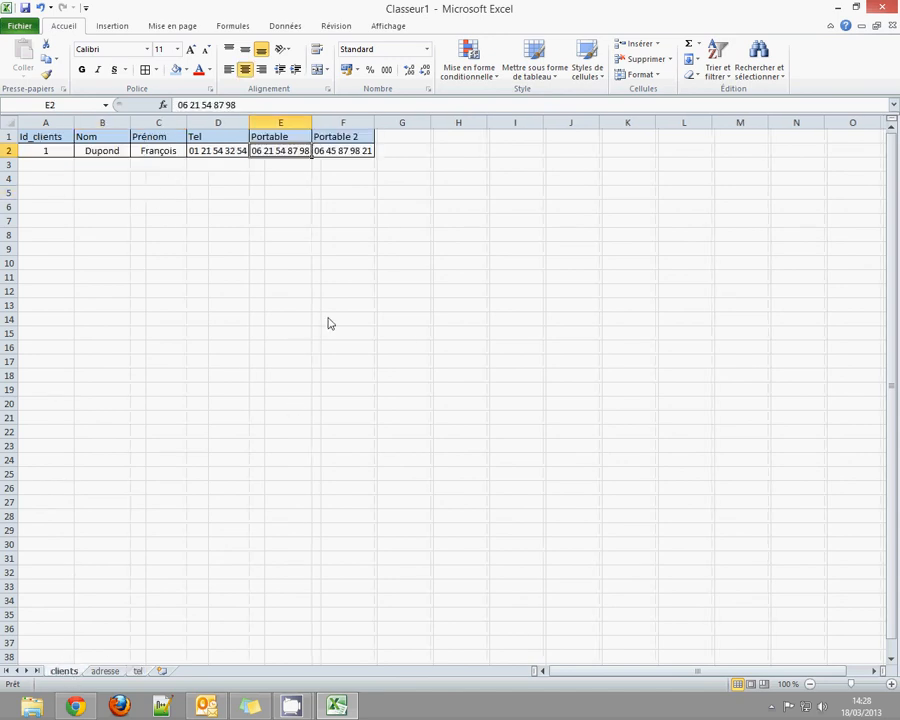
pyautogui.click(350, 150)
pyautogui.hotkey('ctrl', 'c')
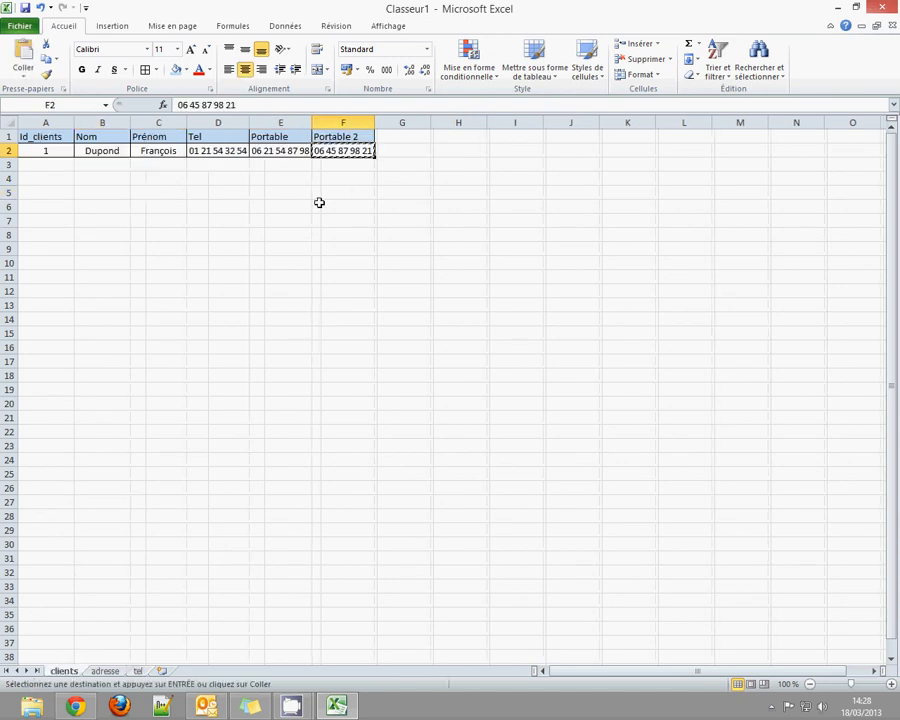
pyautogui.click(138, 671)
pyautogui.click(166, 179)
pyautogui.hotkey('ctrl', 'v')
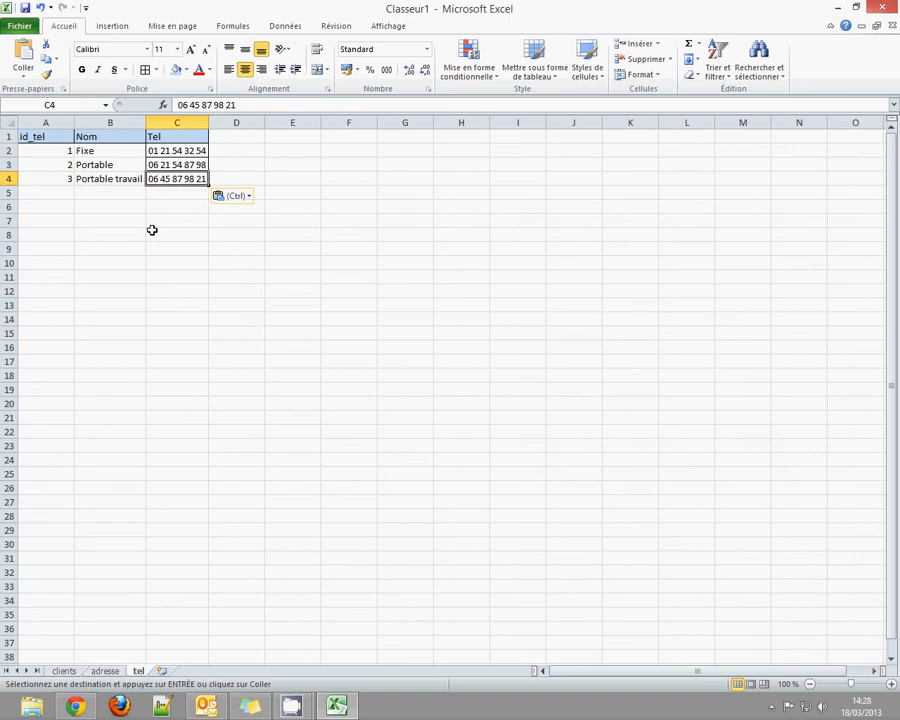
# Apply cell borders to the whole phone table in A1:C4
pyautogui.click(153, 233)
pyautogui.moveTo(50, 137); pyautogui.dragTo(168, 180)
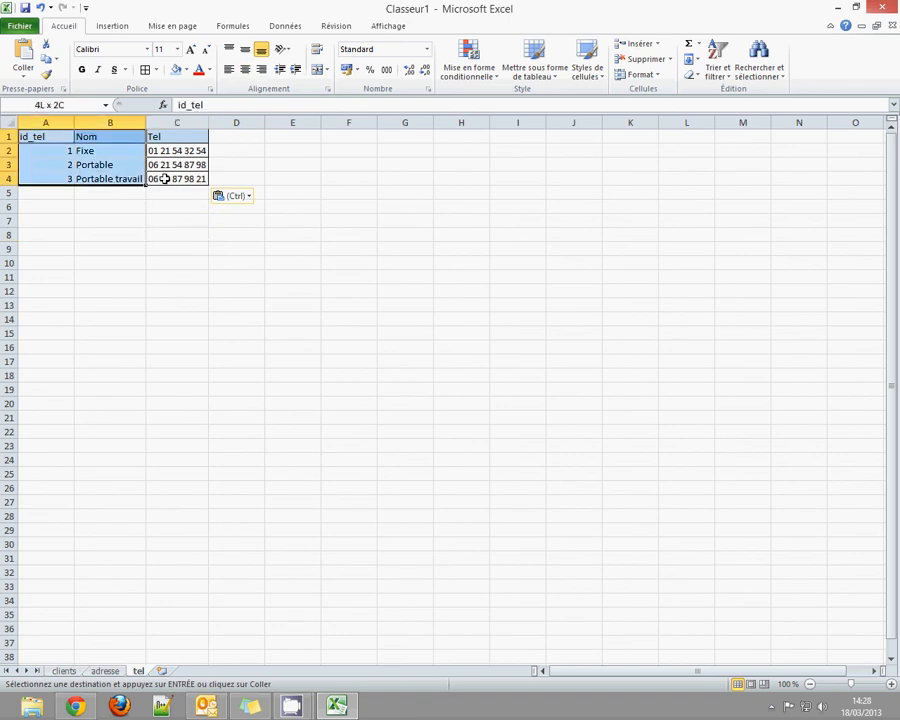
pyautogui.click(145, 69)
pyautogui.click(166, 280)
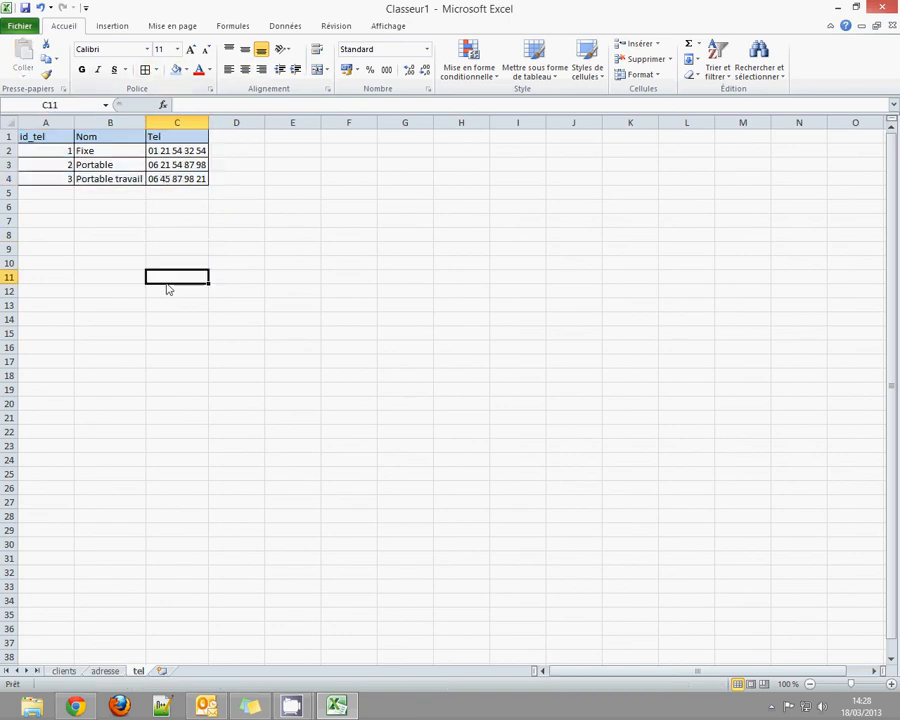
# Delete the Tel, Portable and Portable 2 columns from the clients sheet
pyautogui.click(63, 671)
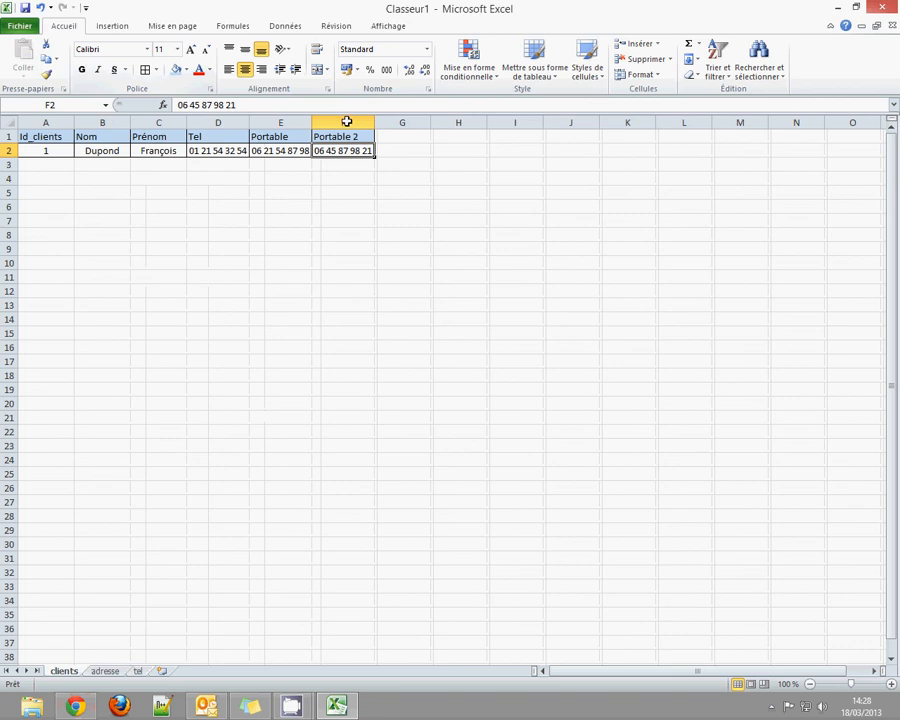
pyautogui.moveTo(347, 122); pyautogui.dragTo(281, 122)
pyautogui.rightClick(281, 124)
pyautogui.click(221, 124)
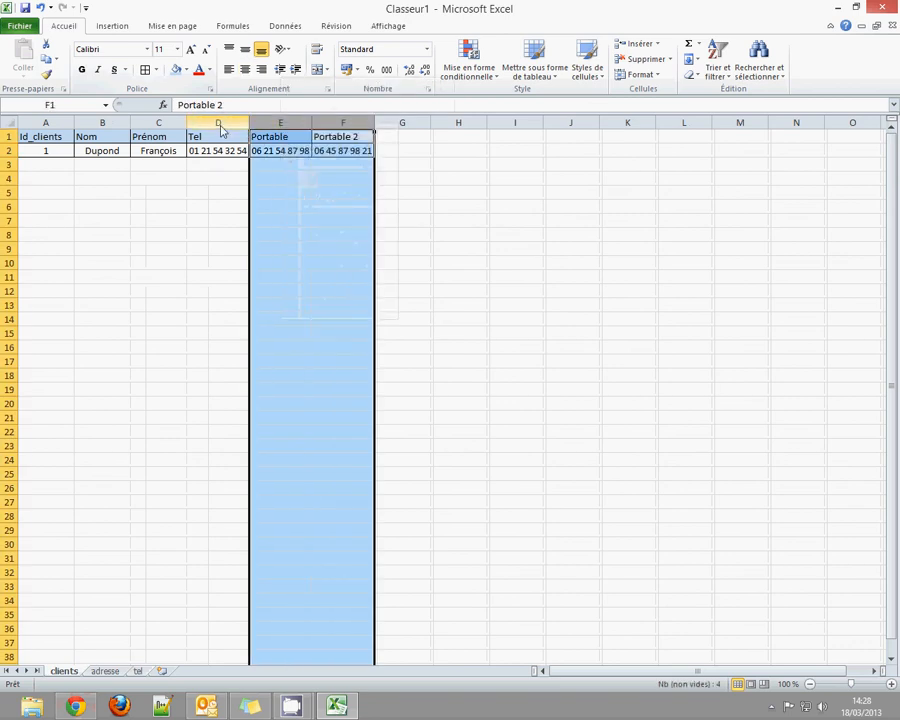
pyautogui.moveTo(217, 124); pyautogui.dragTo(336, 122)
pyautogui.rightClick(336, 124)
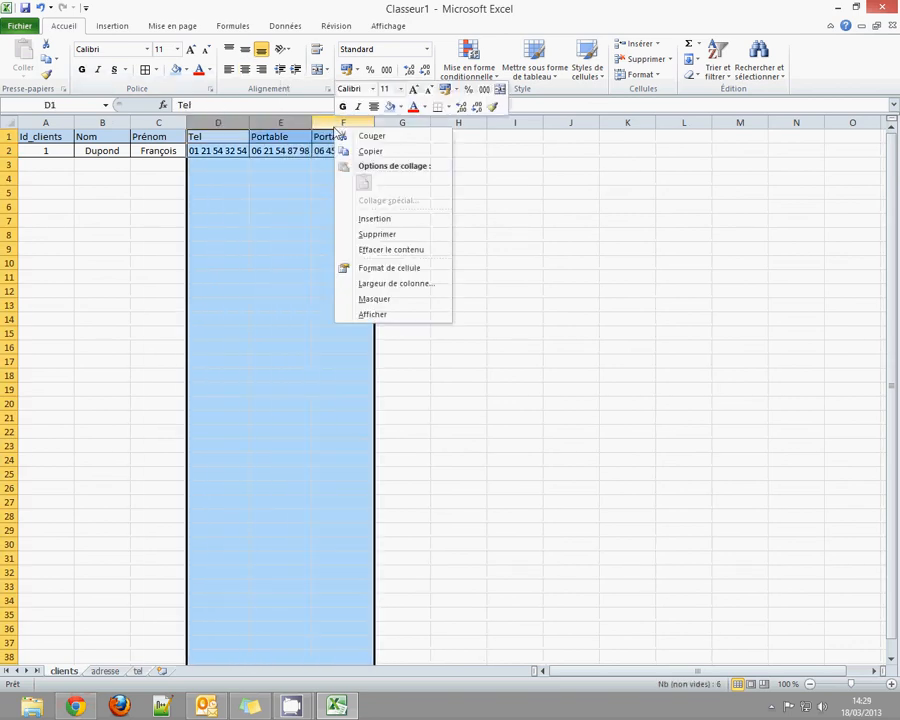
pyautogui.click(362, 233)
pyautogui.click(209, 246)
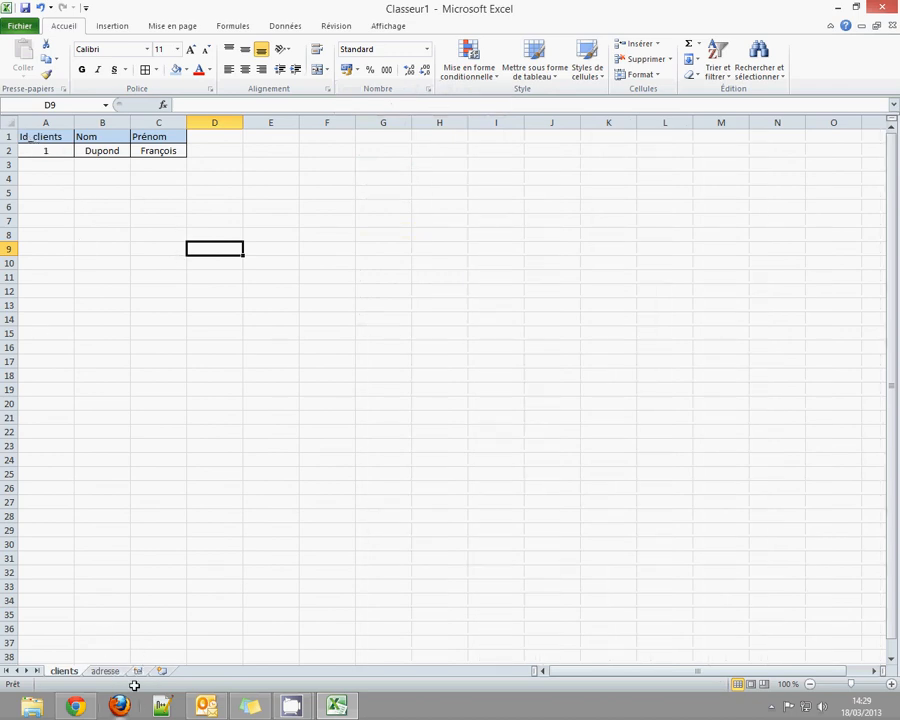
# Add a client column header in D1 of the tel sheet, as in the adresse sheet
pyautogui.click(104, 671)
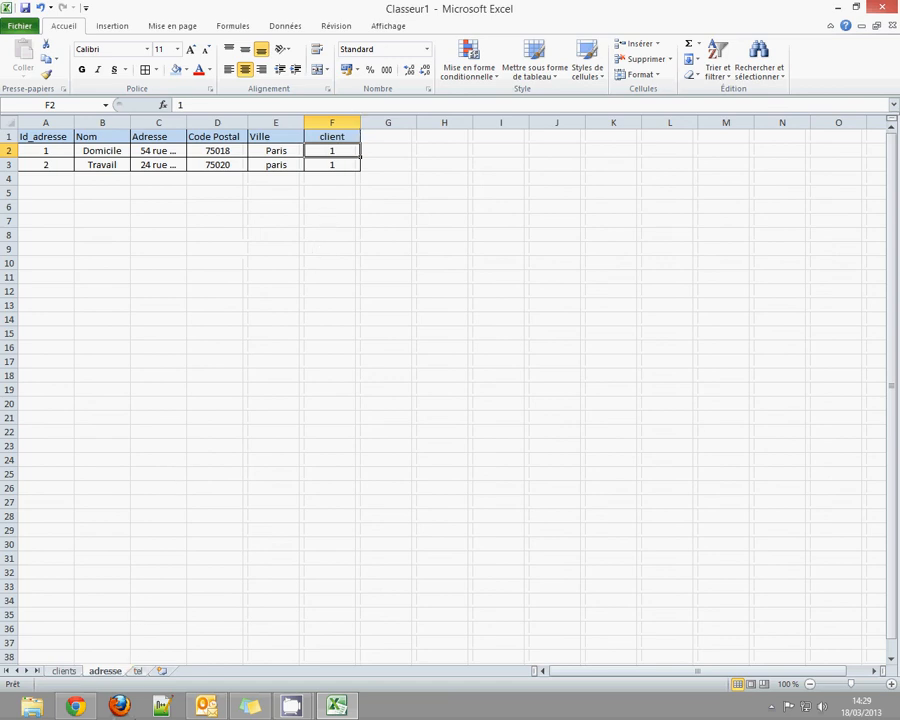
pyautogui.click(139, 671)
pyautogui.click(229, 131)
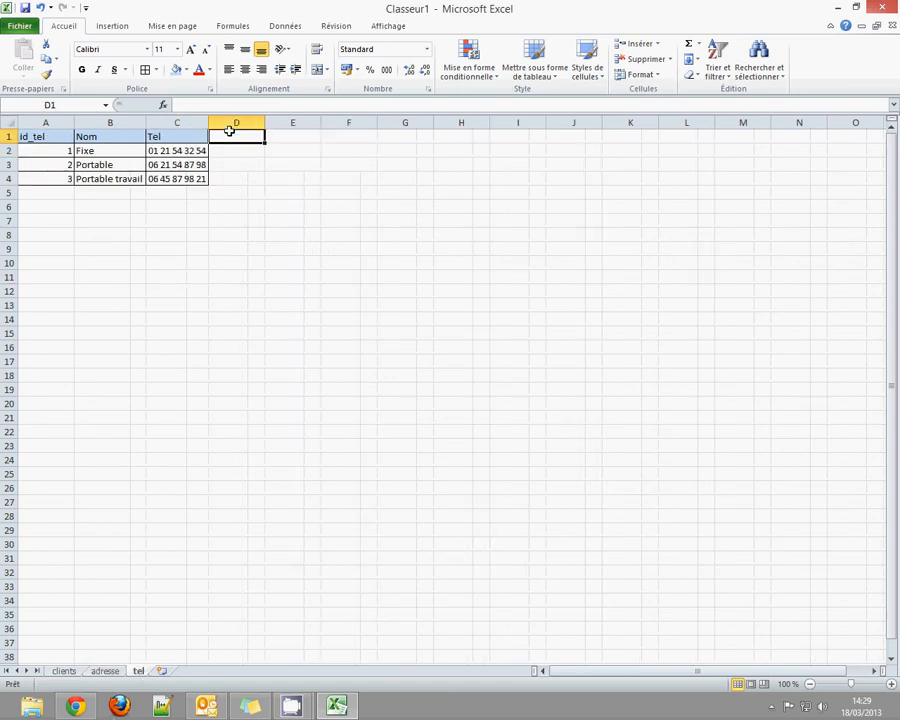
pyautogui.write('client')
pyautogui.click(214, 168)
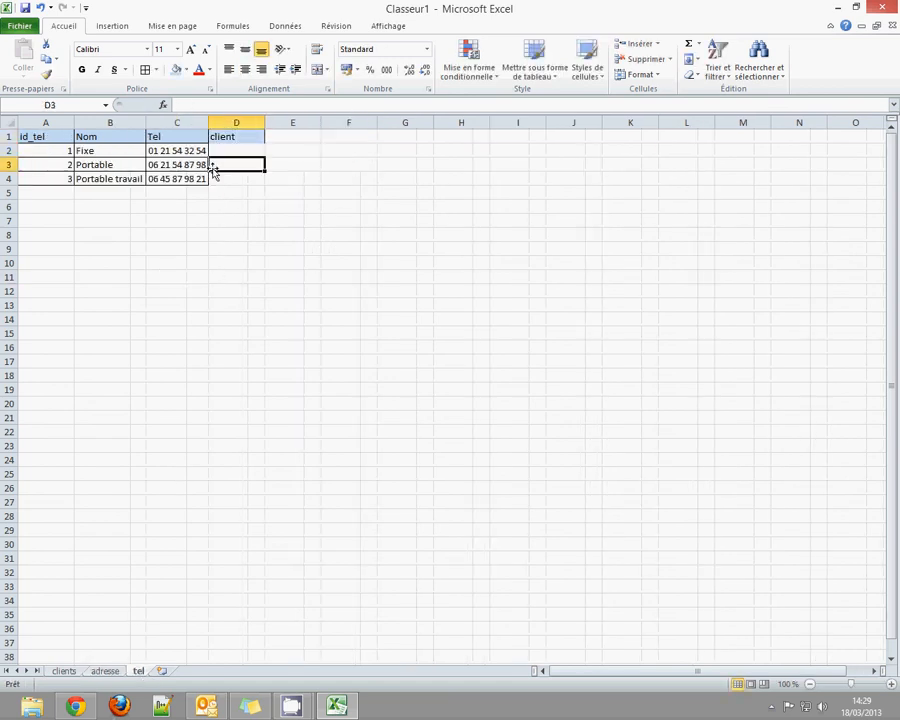
# Link all three phone records to client 1 by entering 1 in D2, D3 and D4
pyautogui.click(224, 150)
pyautogui.write('1')
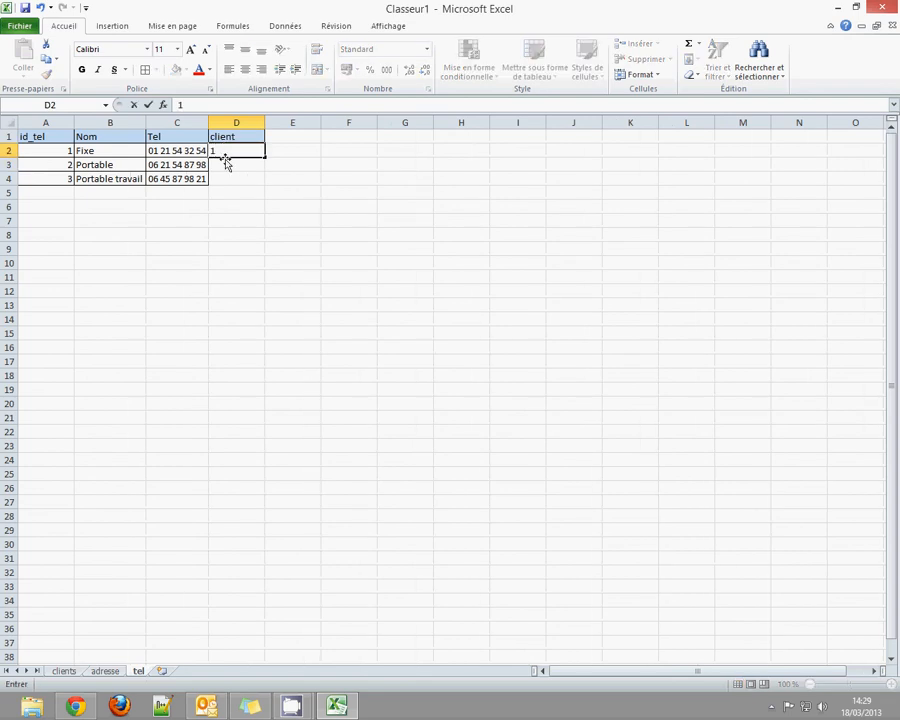
pyautogui.click(226, 167)
pyautogui.write('1')
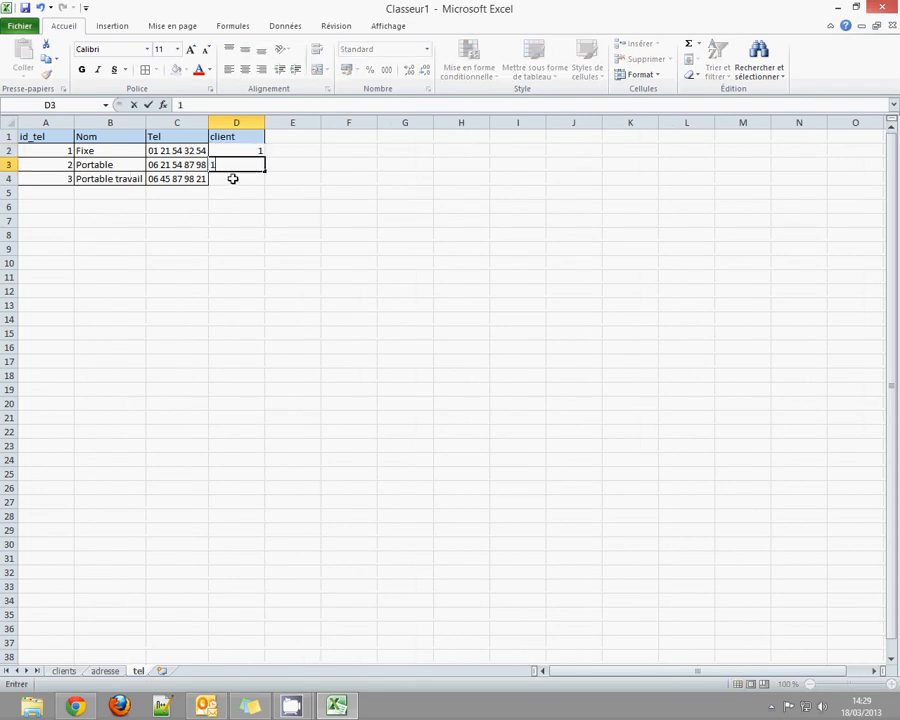
pyautogui.click(233, 178)
pyautogui.write('1')
pyautogui.press('Return')
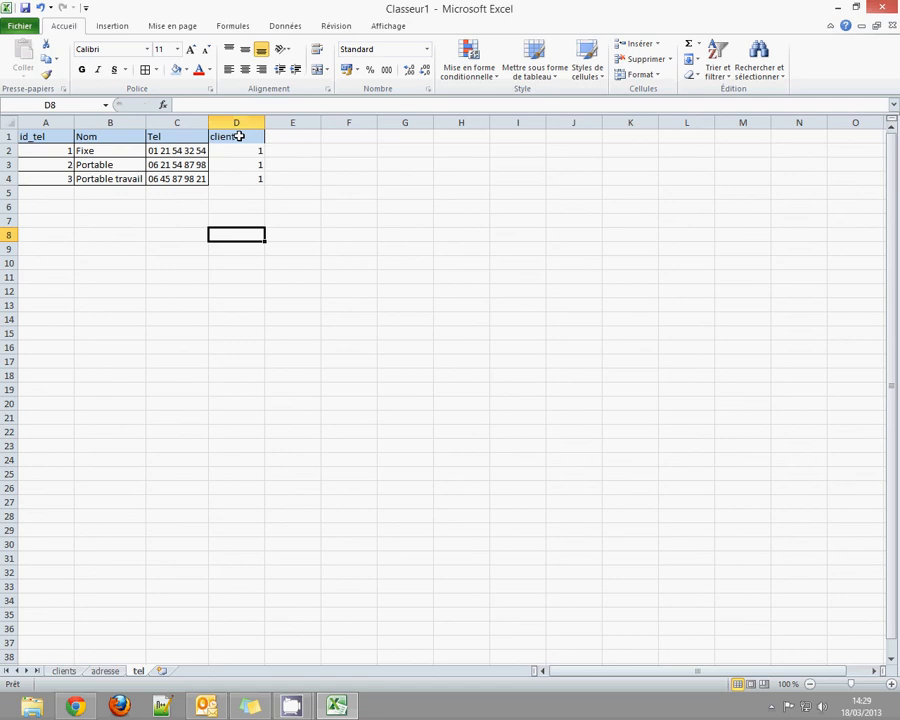
# Apply borders to the client column in D1:D4 and center its contents
pyautogui.click(236, 136)
pyautogui.moveTo(235, 178); pyautogui.dragTo(236, 136)
pyautogui.click(145, 70)
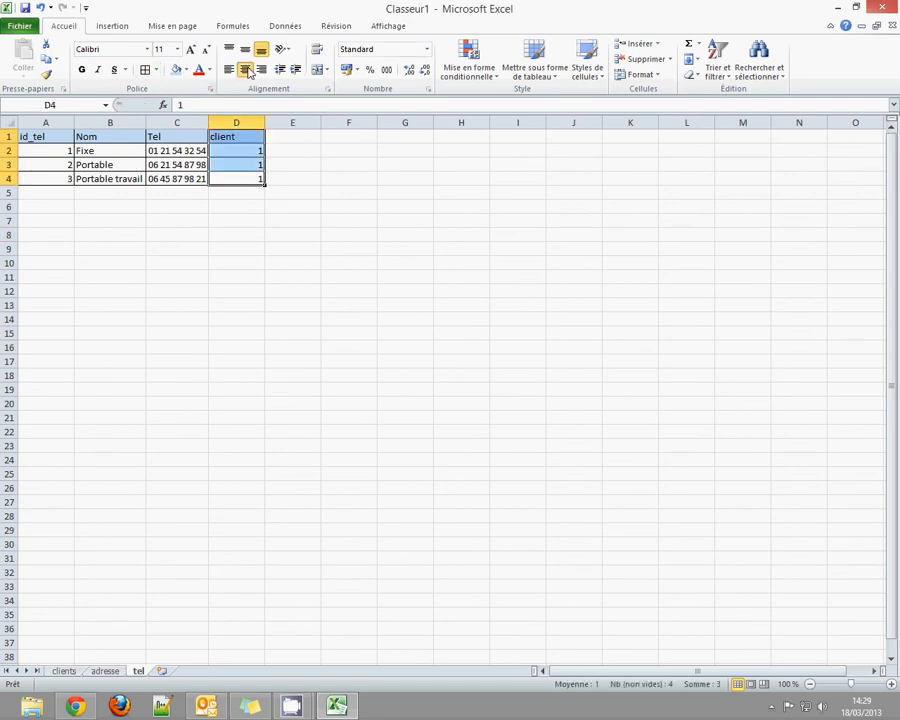
pyautogui.click(246, 70)
pyautogui.click(243, 235)
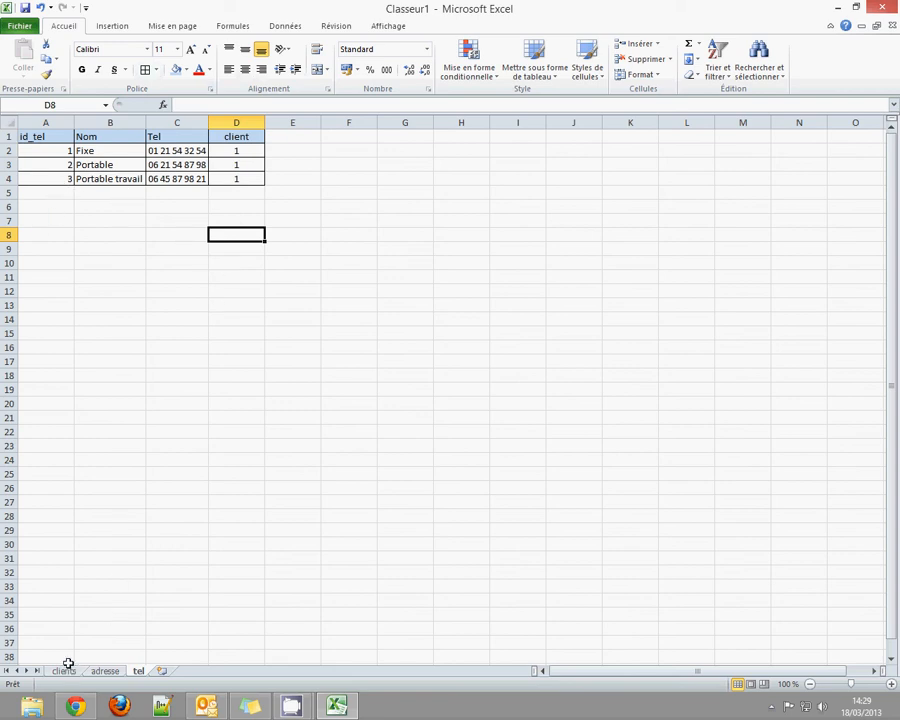
# Review the clients sheet and the adresse sheet
pyautogui.click(66, 668)
pyautogui.click(105, 671)
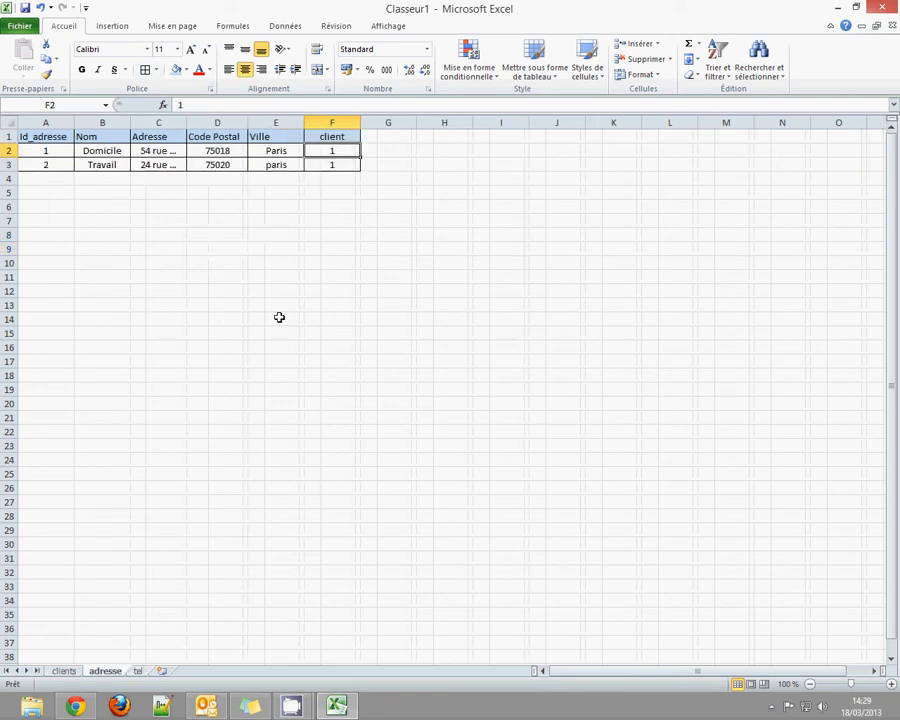